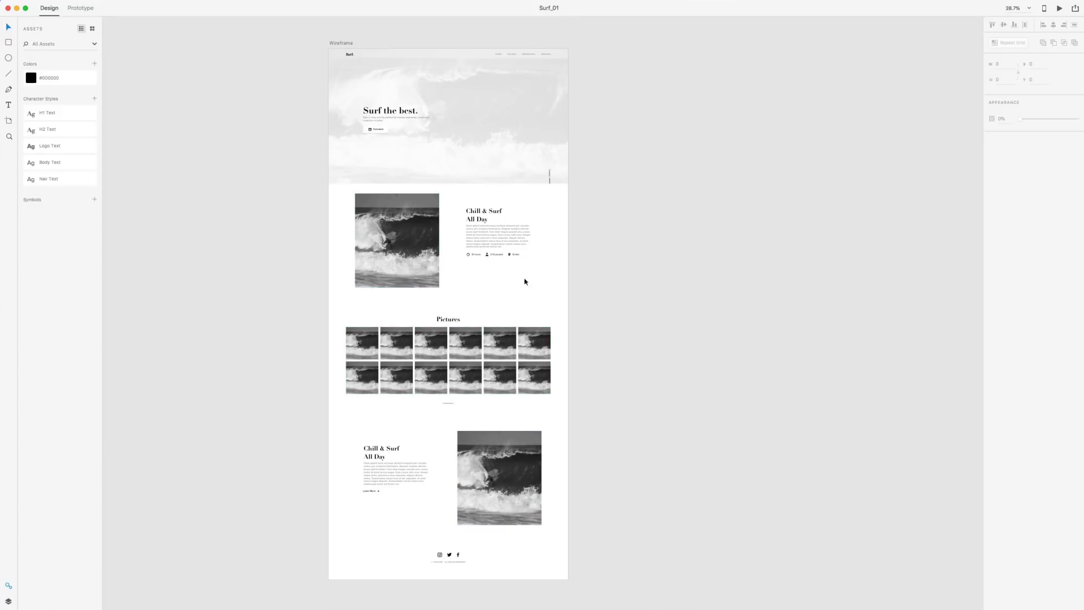
- Duplicate the Wireframe artboard and rename the copy 'Design'
{"action": "left_click", "coordinate": [349, 44]}
{"action": "key", "text": "super+d"}
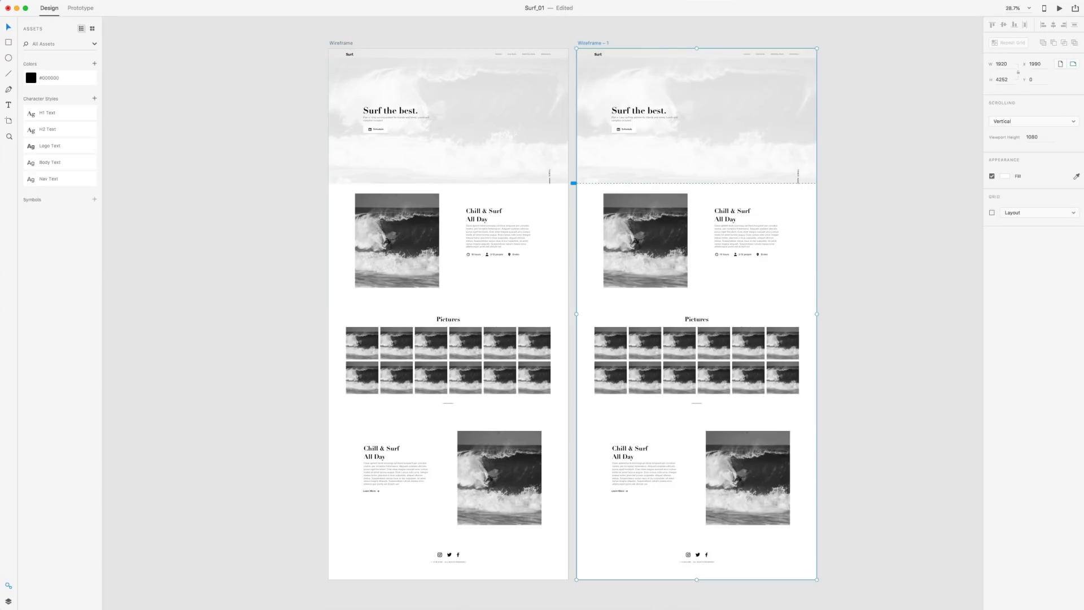
{"action": "double_click", "coordinate": [593, 43]}
{"action": "type", "text": "Design"}
{"action": "key", "text": "Return"}
{"action": "left_click", "coordinate": [900, 51]}
- Delete the grey hero background rectangle on the Design artboard
{"action": "scroll", "coordinate": [865, 66], "scroll_direction": "right", "scroll_amount": 10}
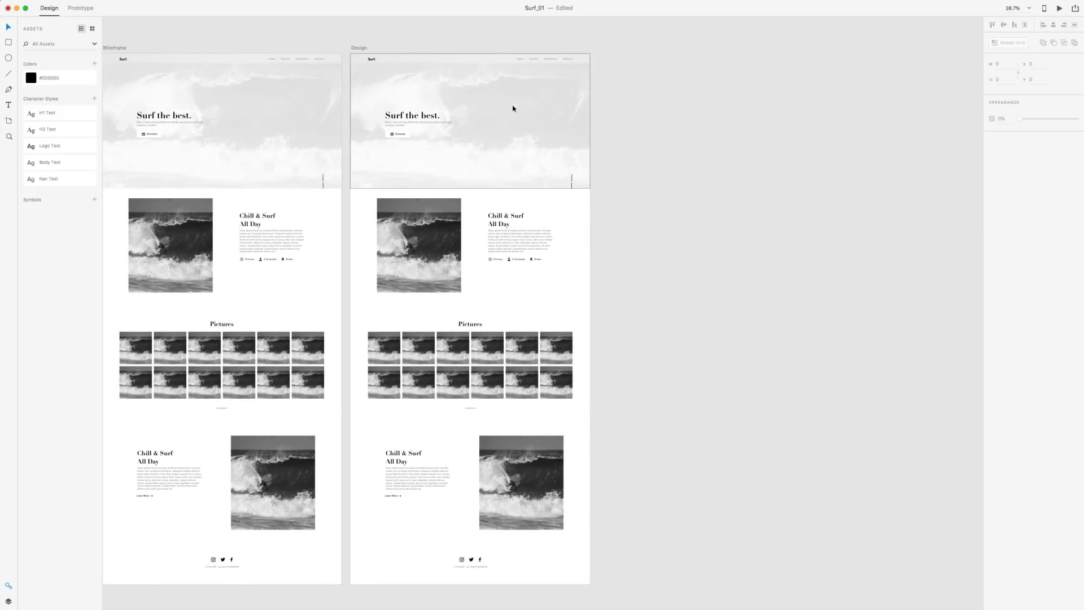
{"action": "scroll", "coordinate": [474, 106], "scroll_direction": "up", "scroll_amount": 5}
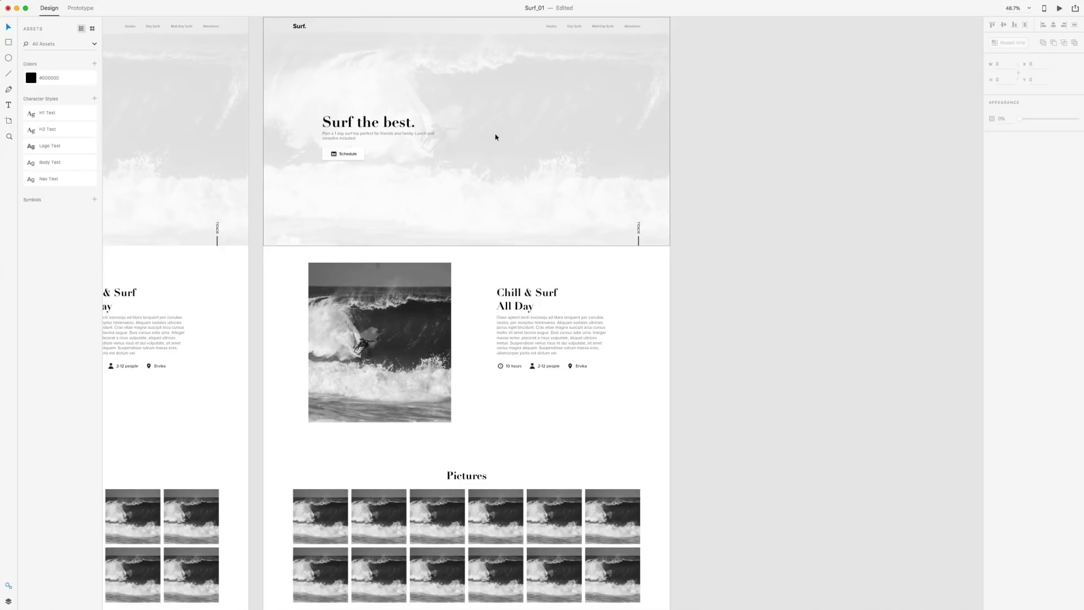
{"action": "scroll", "coordinate": [567, 145], "scroll_direction": "up", "scroll_amount": 1}
{"action": "scroll", "coordinate": [567, 145], "scroll_direction": "up", "scroll_amount": 2}
{"action": "scroll", "coordinate": [504, 235], "scroll_direction": "down", "scroll_amount": 1}
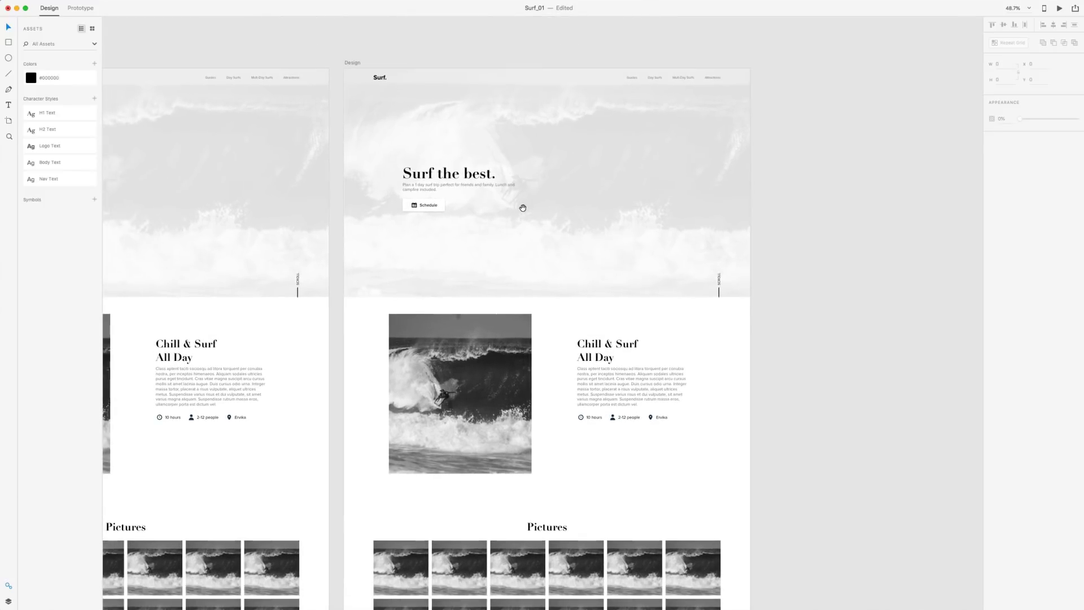
{"action": "left_click", "coordinate": [565, 163]}
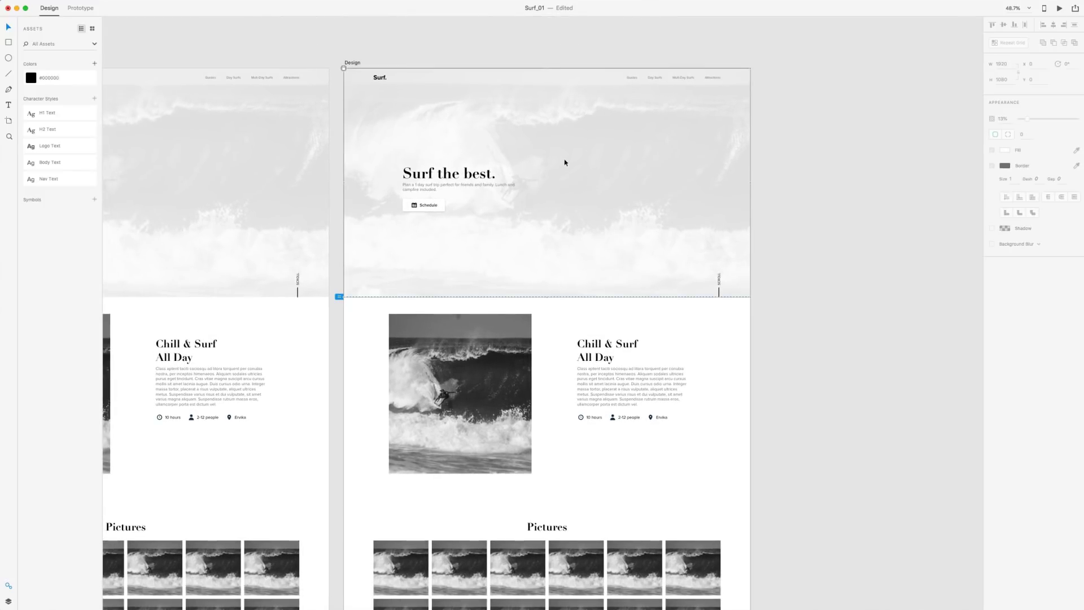
{"action": "left_click", "coordinate": [478, 129]}
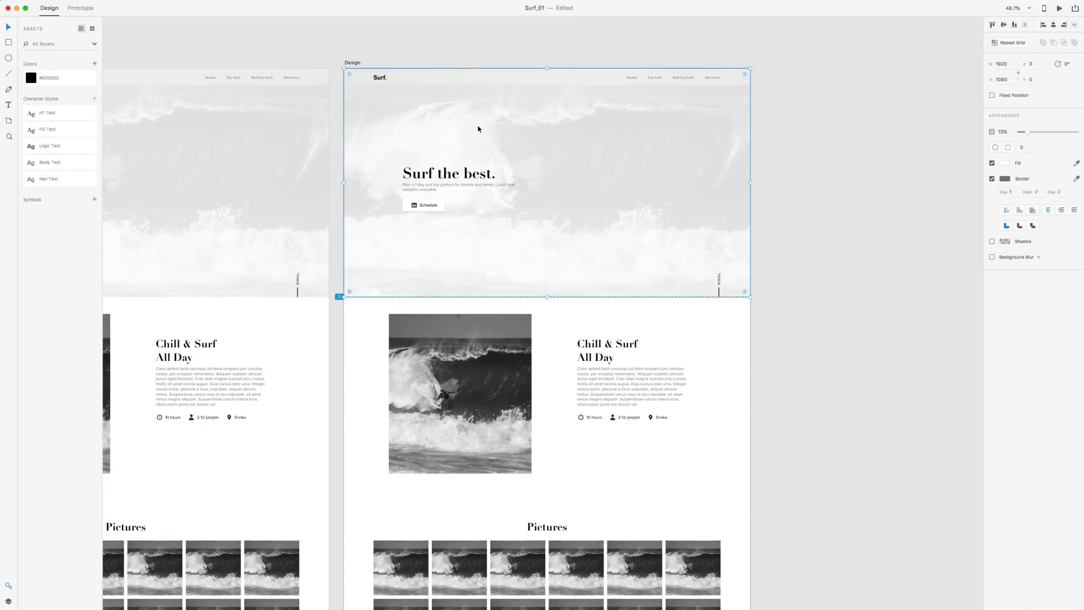
{"action": "left_click", "coordinate": [819, 158]}
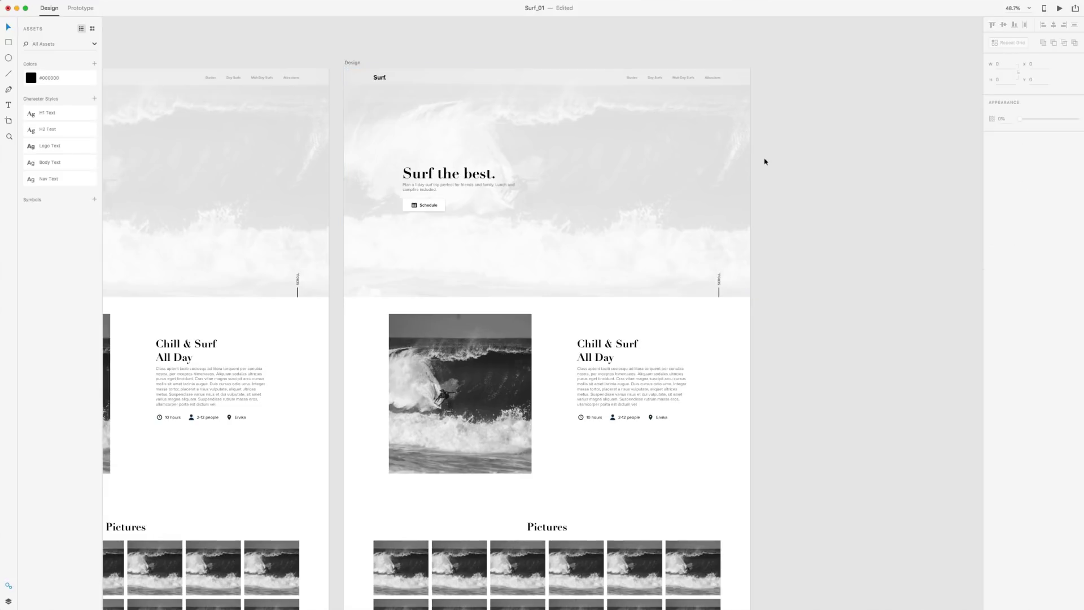
{"action": "left_click", "coordinate": [429, 101]}
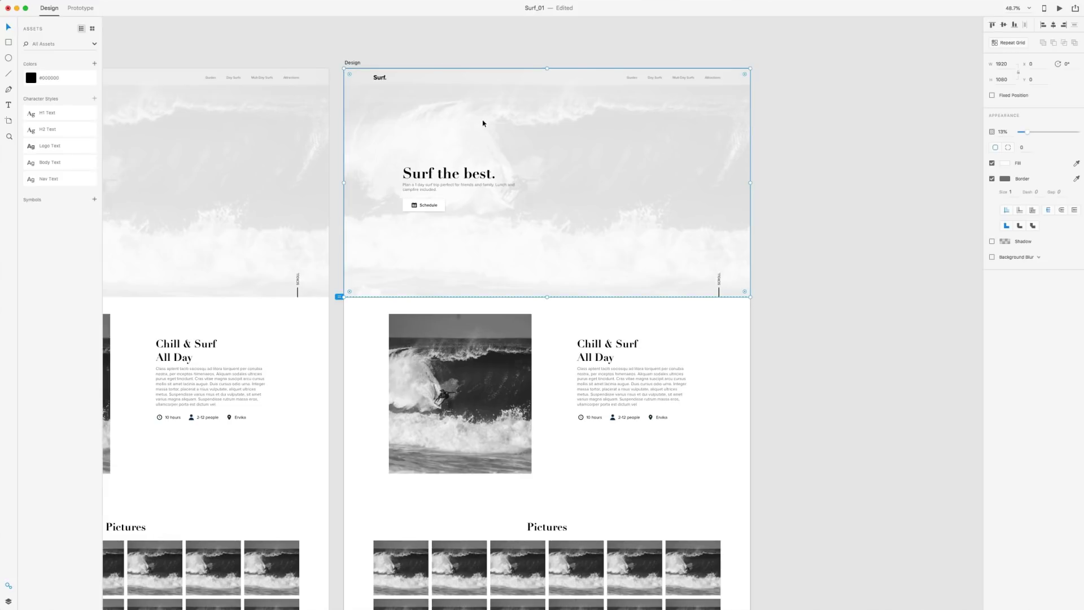
{"action": "key", "text": "Delete"}
- Draw a borderless 1920×1060 rectangle over the Design hero and send it behind the hero content
{"action": "left_click", "coordinate": [9, 43]}
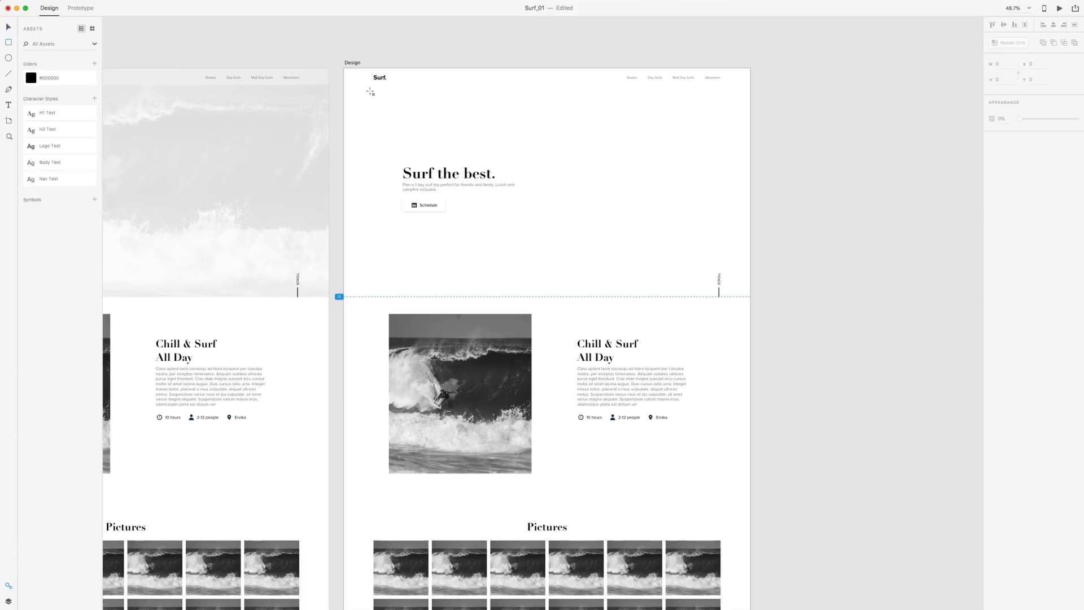
{"action": "mouse_move", "coordinate": [344, 68]}
{"action": "left_mouse_down"}
{"action": "mouse_move", "coordinate": [727, 243]}
{"action": "mouse_move", "coordinate": [750, 296]}
{"action": "left_mouse_up"}
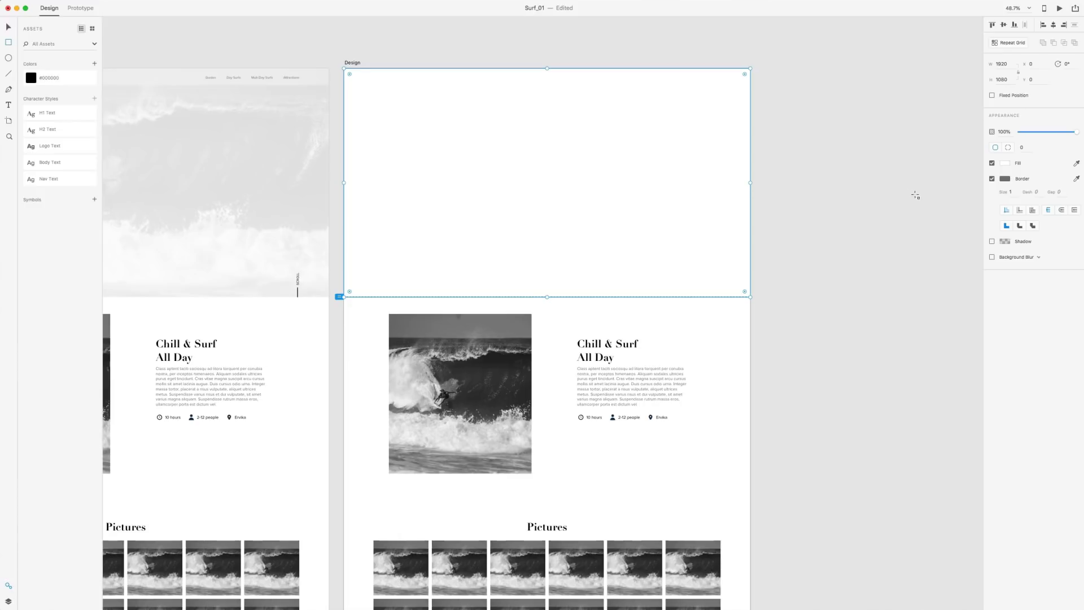
{"action": "left_click", "coordinate": [993, 178]}
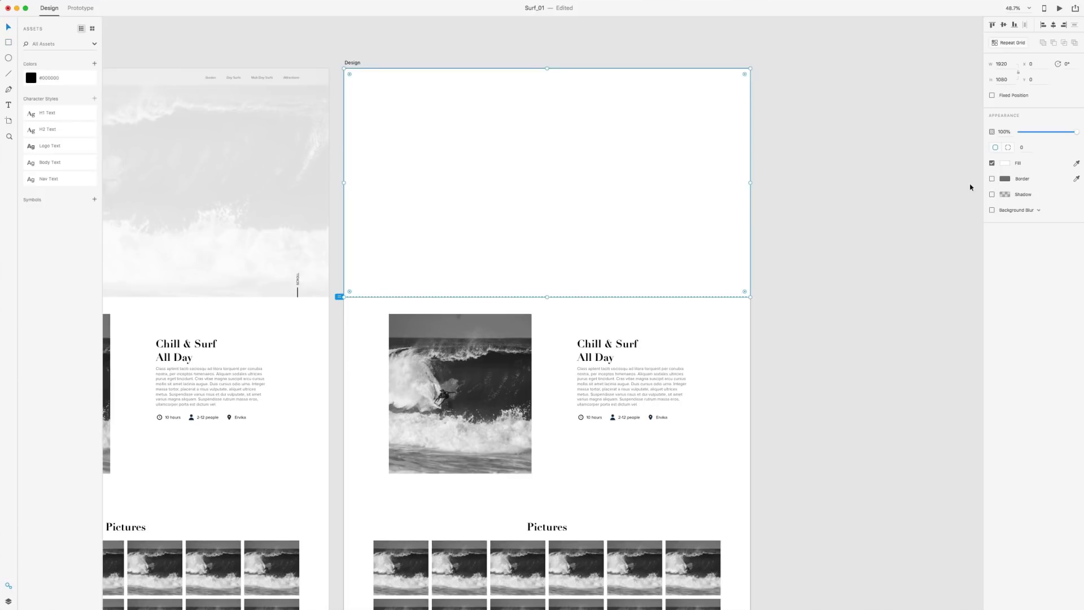
{"action": "key", "text": "super+shift+bracketleft"}
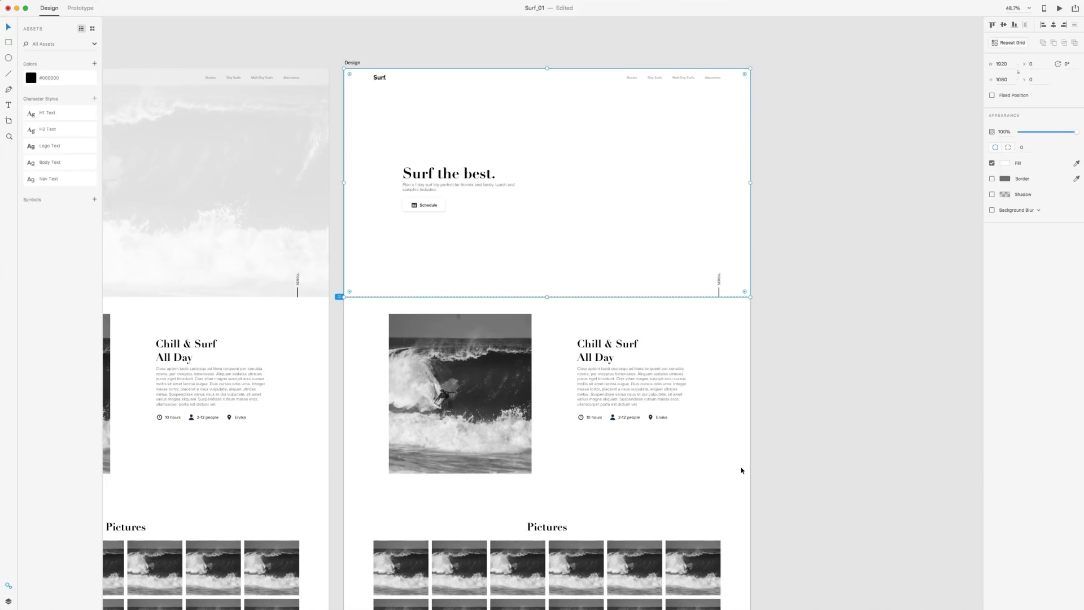
- Drag the blue surf photo from the images folder onto the Design hero rectangle
{"action": "left_click", "coordinate": [361, 608]}
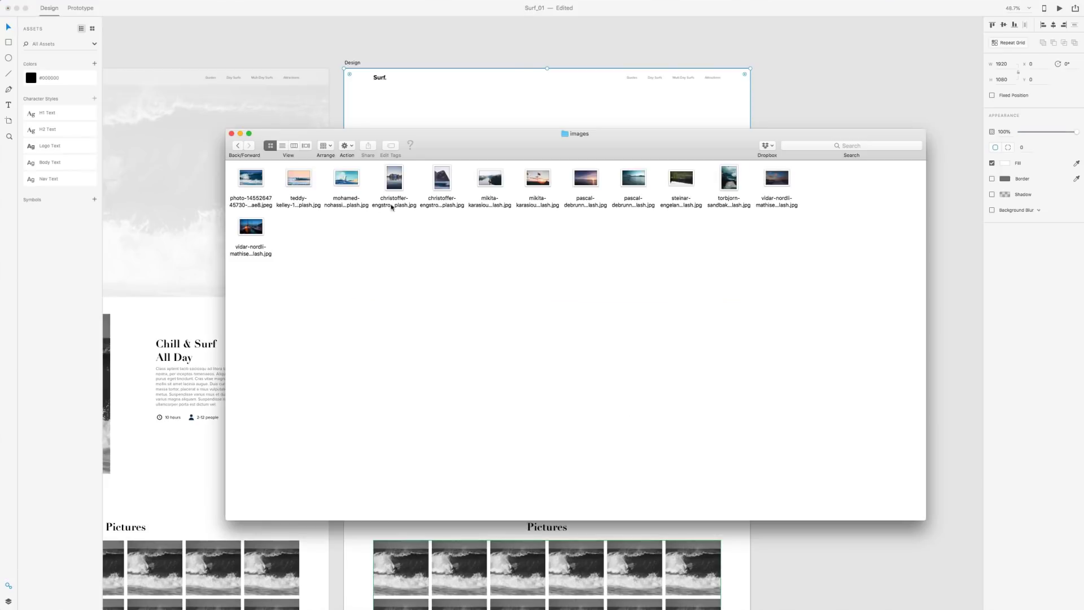
{"action": "left_click_drag", "start_coordinate": [420, 144], "coordinate": [942, 150]}
{"action": "left_click_drag", "start_coordinate": [782, 182], "coordinate": [625, 172]}
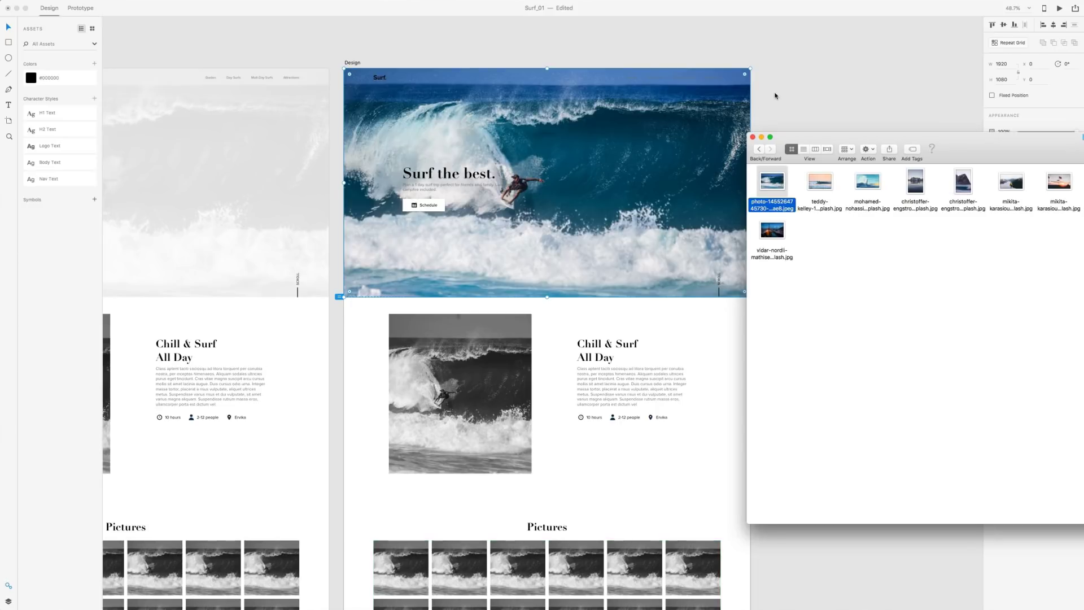
{"action": "double_click", "coordinate": [823, 136]}
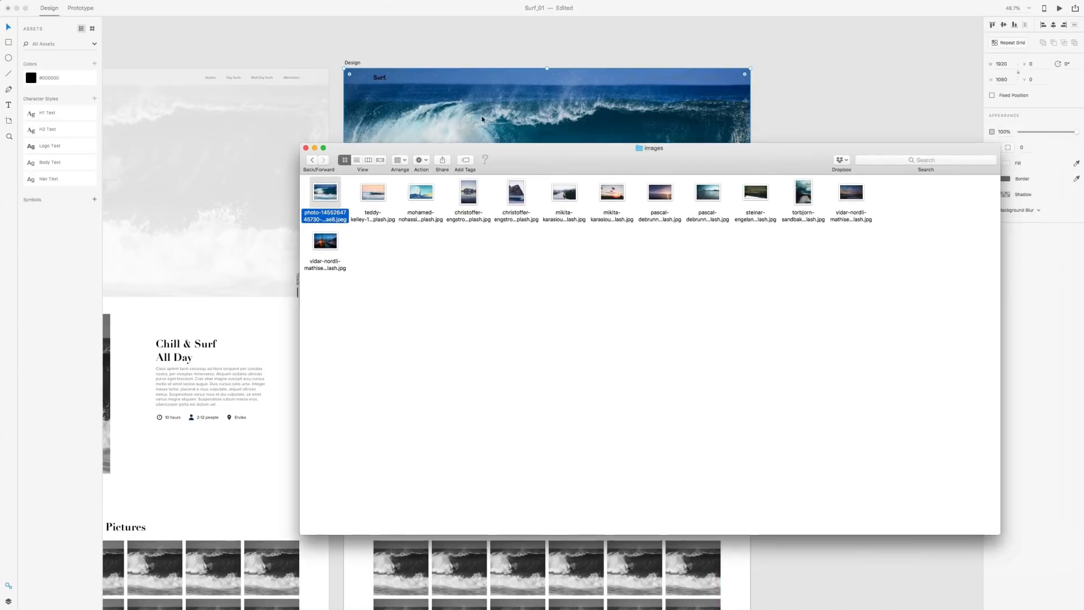
{"action": "left_click", "coordinate": [756, 48]}
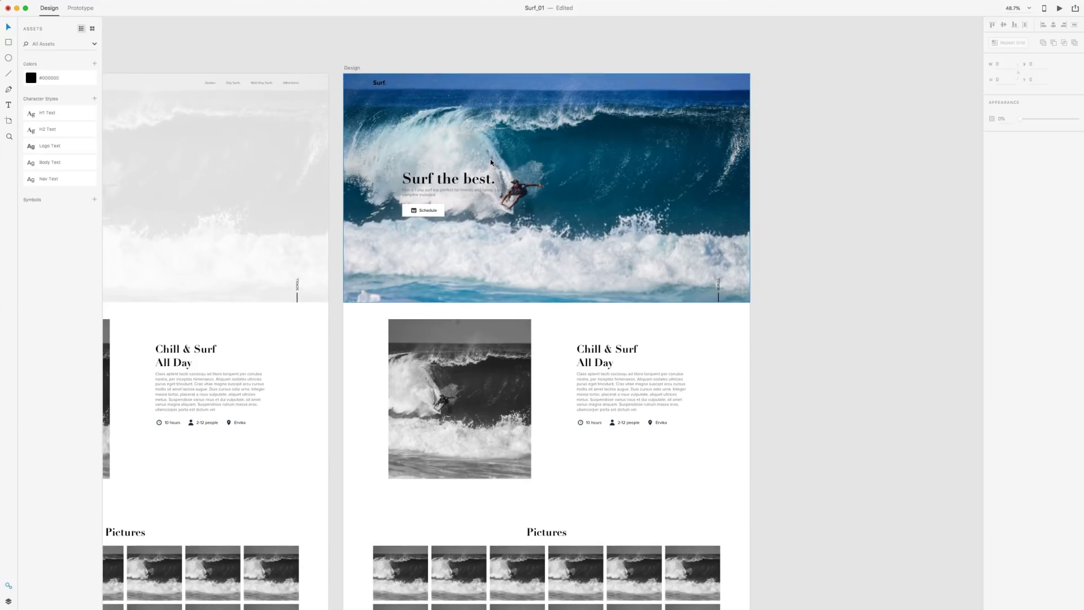
- Replace the upper and lower Chill & Surf photos with colour surf images from Finder
{"action": "left_click_drag", "start_coordinate": [504, 345], "coordinate": [521, 184]}
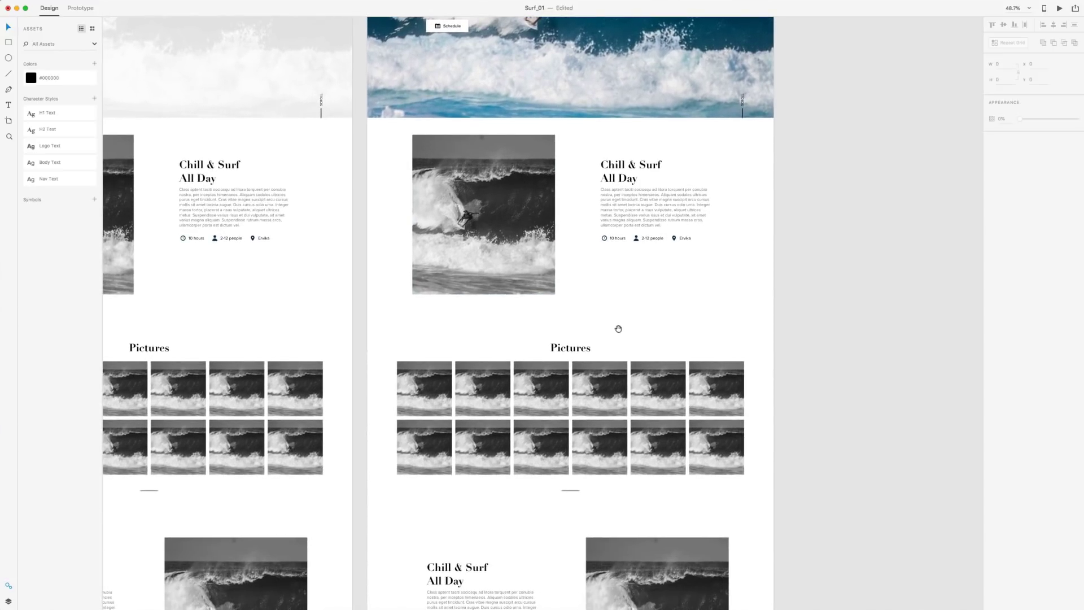
{"action": "left_click_drag", "start_coordinate": [616, 327], "coordinate": [608, 290]}
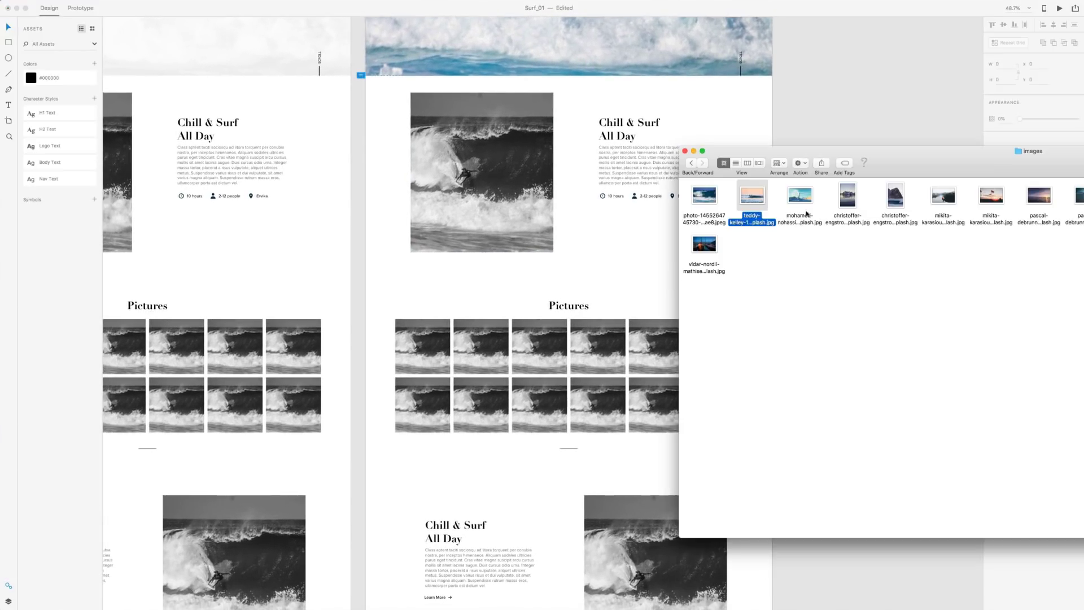
{"action": "left_click_drag", "start_coordinate": [799, 195], "coordinate": [530, 183]}
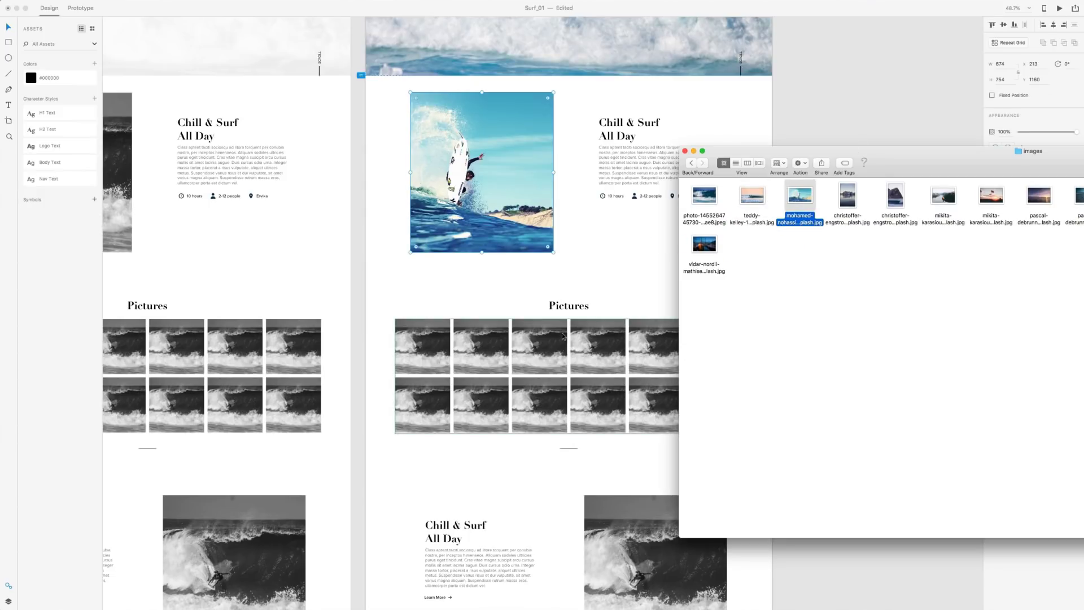
{"action": "scroll", "coordinate": [565, 336], "scroll_direction": "down", "scroll_amount": 5}
{"action": "left_click_drag", "start_coordinate": [762, 206], "coordinate": [639, 433]}
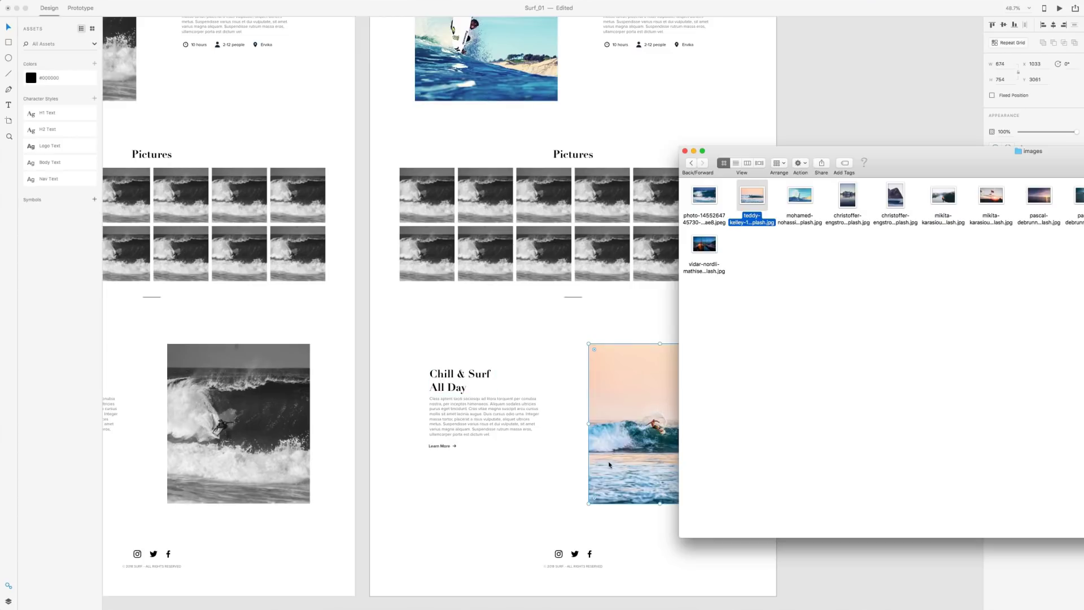
{"action": "scroll", "coordinate": [581, 251], "scroll_direction": "up", "scroll_amount": 2}
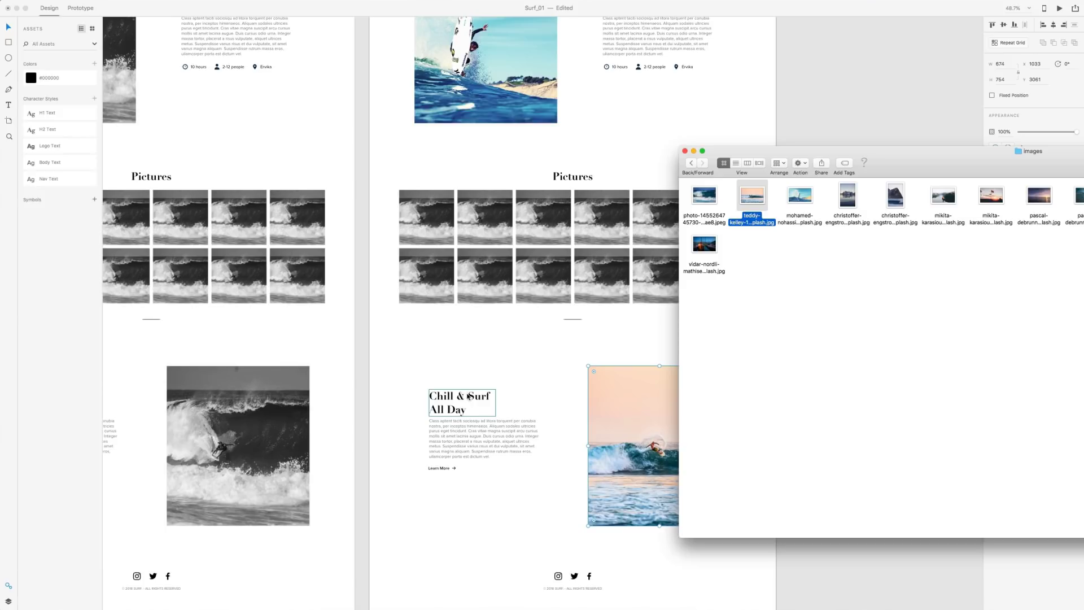
- Retitle the lower Chill & Surf heading to 'Our Guides Are The Best.'
{"action": "double_click", "coordinate": [469, 397]}
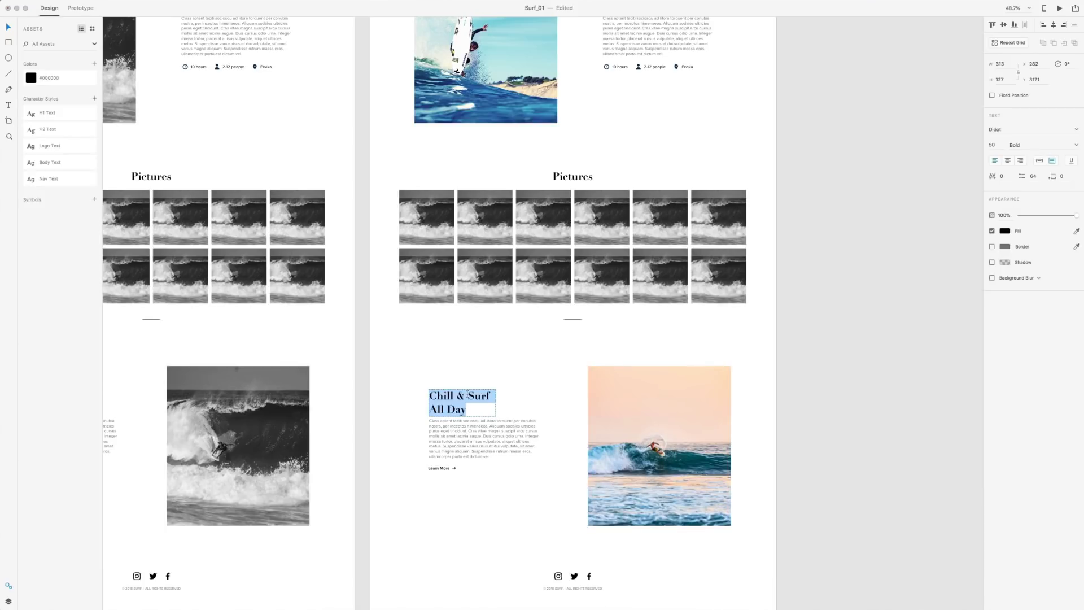
{"action": "type", "text": "Our Guides Are The Best."}
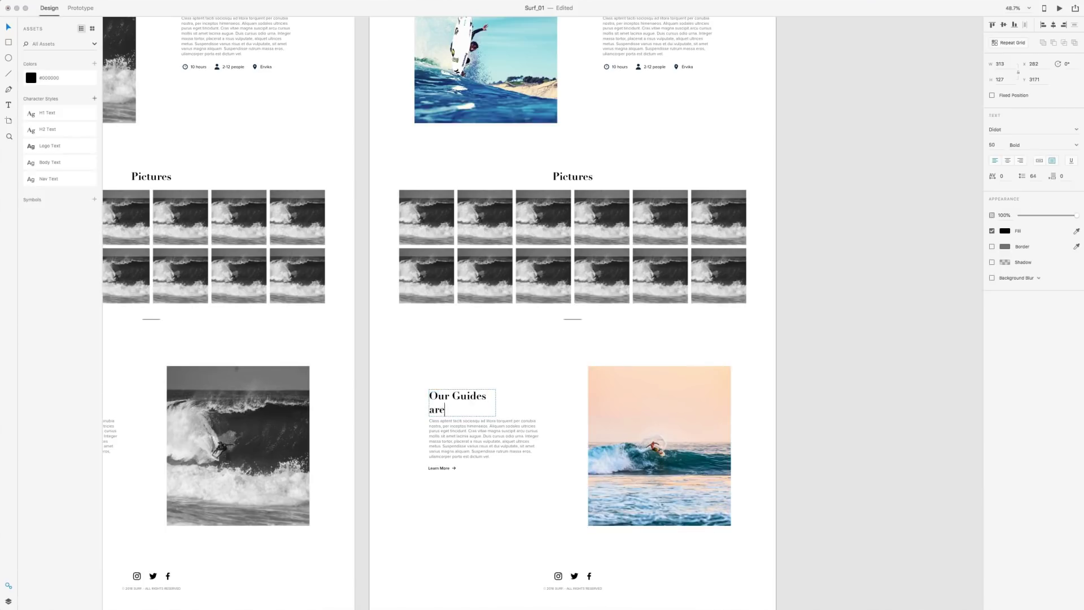
{"action": "left_click", "coordinate": [516, 411]}
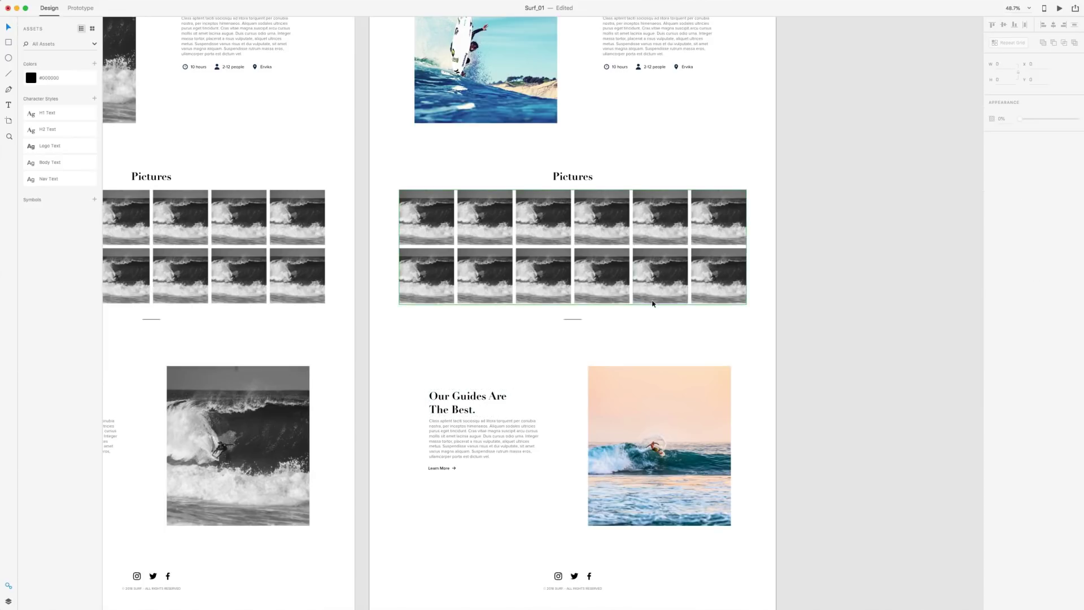
{"action": "scroll", "coordinate": [648, 298], "scroll_direction": "up", "scroll_amount": 1}
- Fill the Pictures repeat grid with the remaining colour landscape photos from the images folder
{"action": "left_click", "coordinate": [435, 231]}
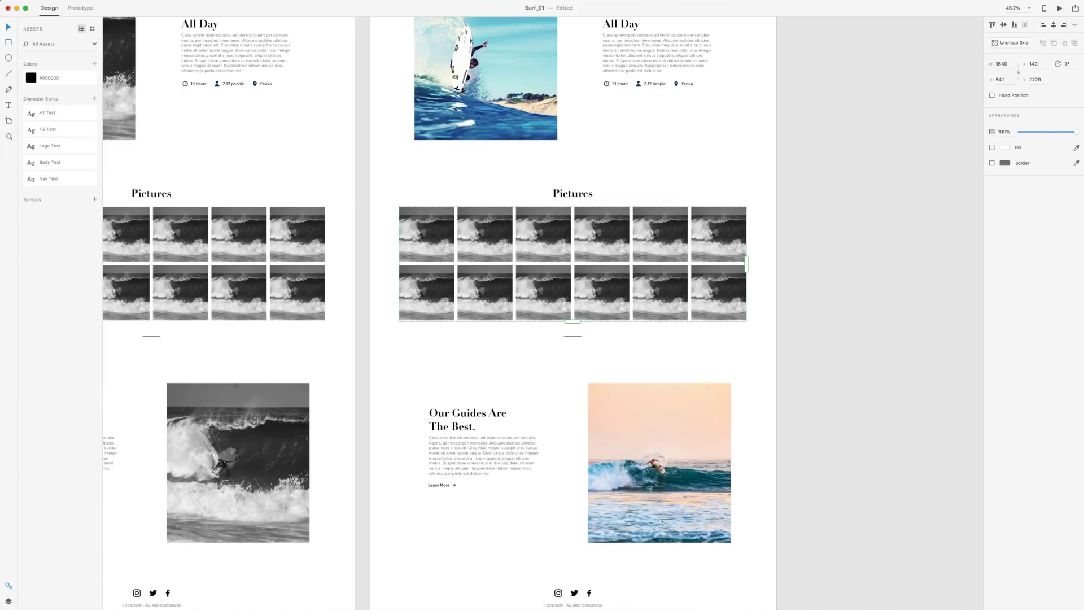
{"action": "key", "text": "super+Tab"}
{"action": "left_click_drag", "start_coordinate": [1082, 197], "coordinate": [731, 242]}
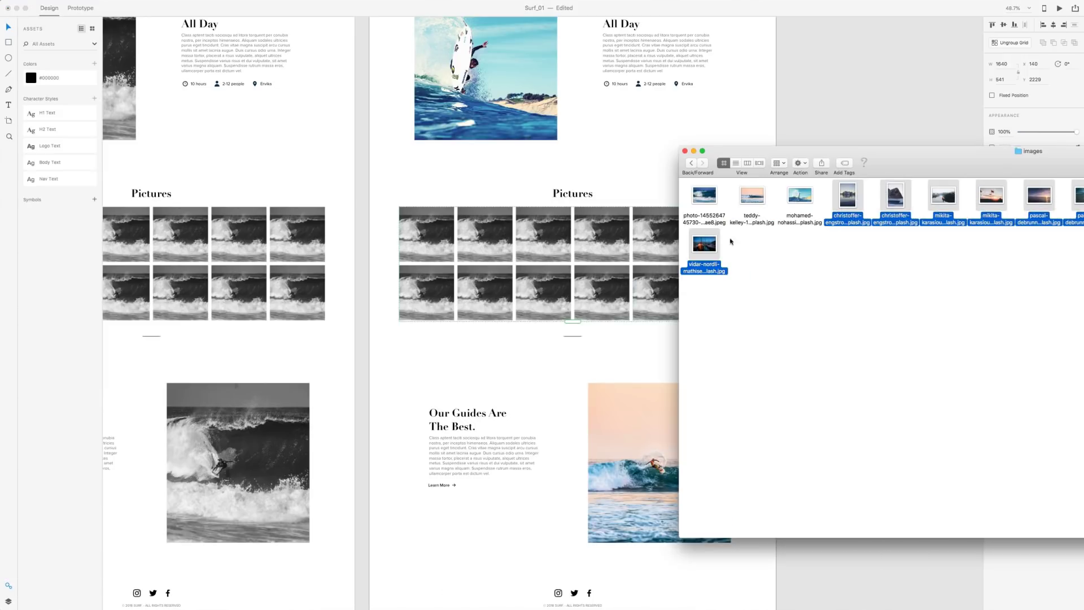
{"action": "left_click_drag", "start_coordinate": [847, 195], "coordinate": [420, 235]}
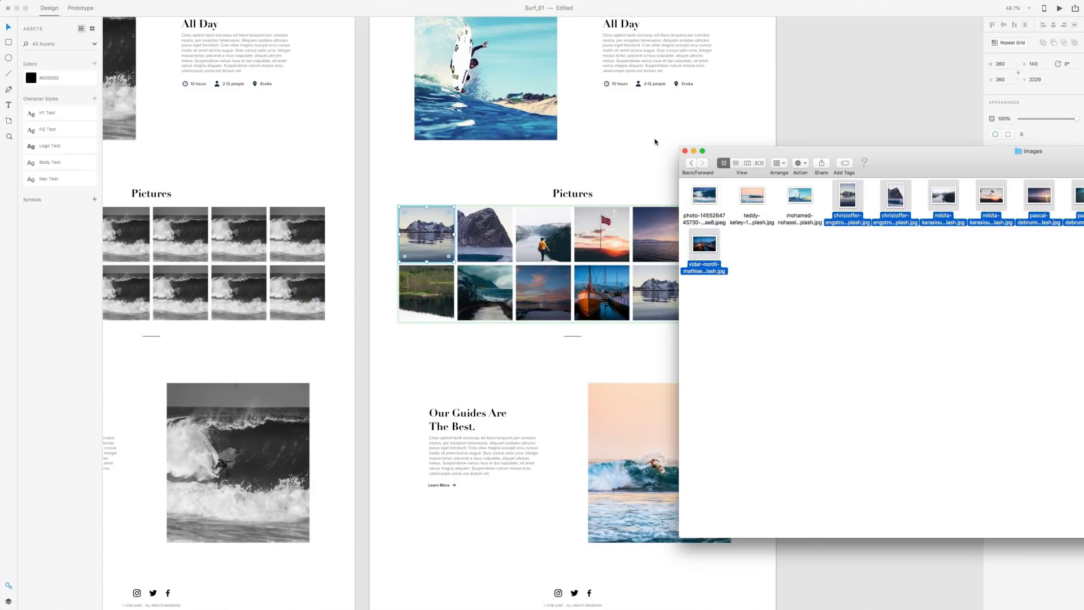
{"action": "left_click", "coordinate": [655, 142]}
{"action": "left_click", "coordinate": [688, 154]}
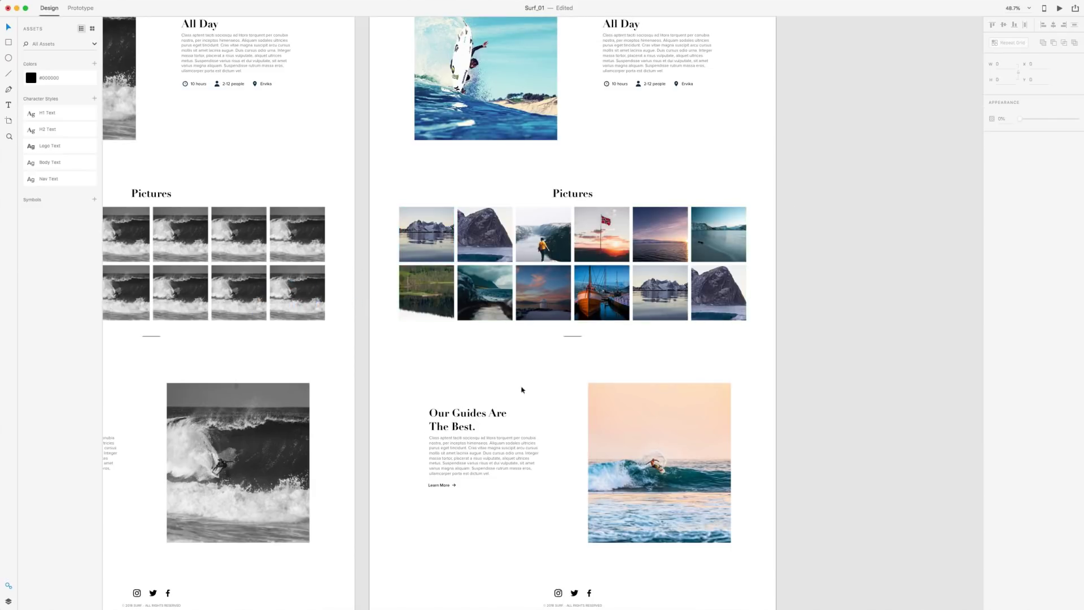
- Scroll back to the hero section at the top of the Design artboard
{"action": "scroll", "coordinate": [767, 305], "scroll_direction": "down", "scroll_amount": 3}
{"action": "scroll", "coordinate": [767, 306], "scroll_direction": "up", "scroll_amount": 10}
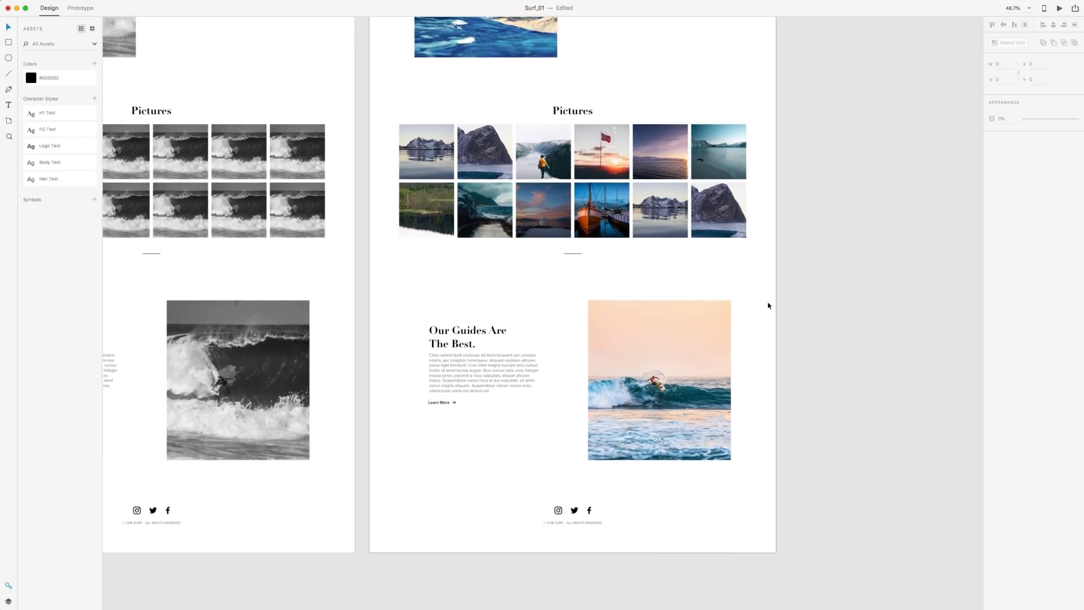
{"action": "scroll", "coordinate": [767, 305], "scroll_direction": "right", "scroll_amount": 3}
{"action": "scroll", "coordinate": [766, 304], "scroll_direction": "up", "scroll_amount": 5}
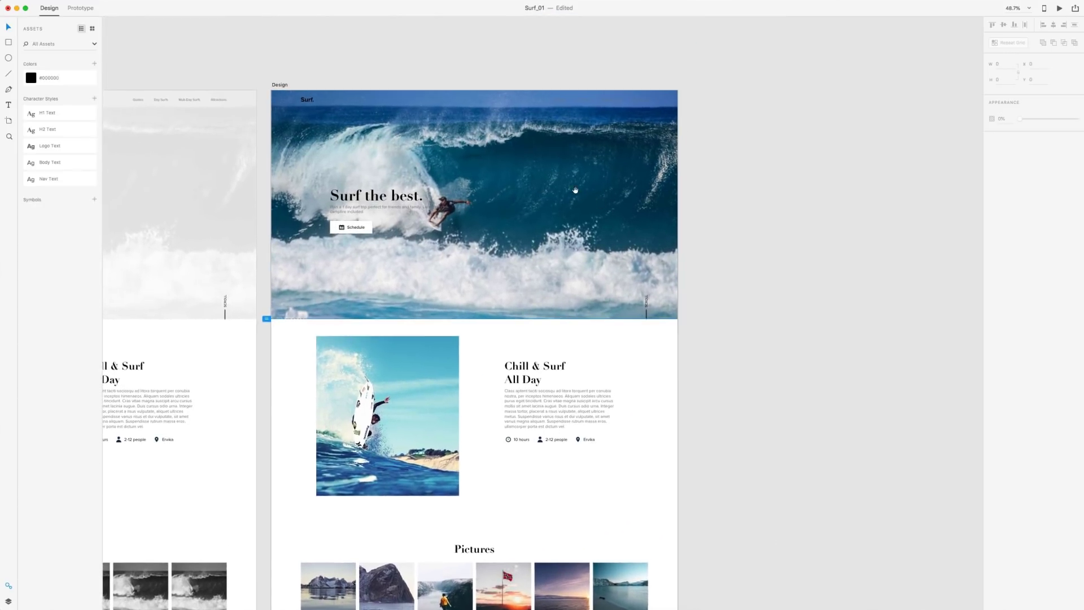
{"action": "scroll", "coordinate": [723, 190], "scroll_direction": "left", "scroll_amount": 5}
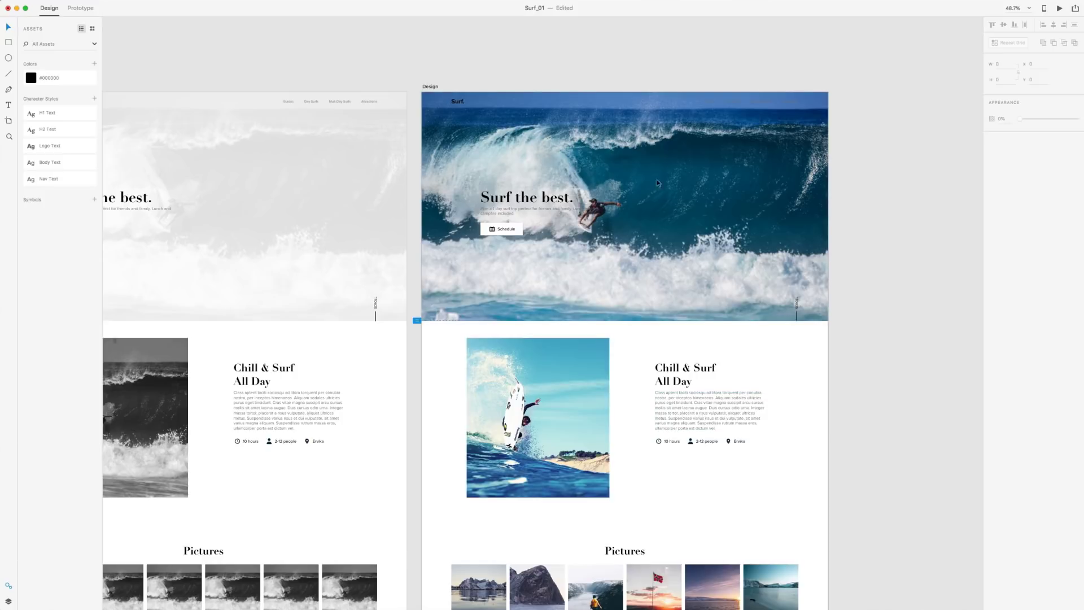
{"action": "scroll", "coordinate": [659, 157], "scroll_direction": "up", "scroll_amount": 5}
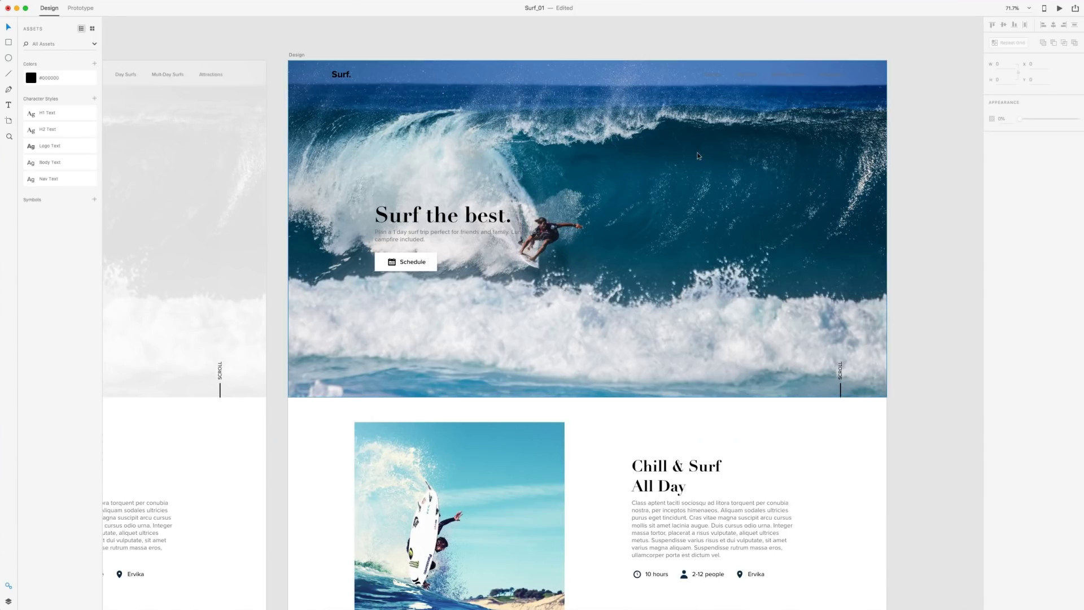
- Make the Surf. logo and navigation links white (#FFFFFF)
{"action": "left_click", "coordinate": [341, 74]}
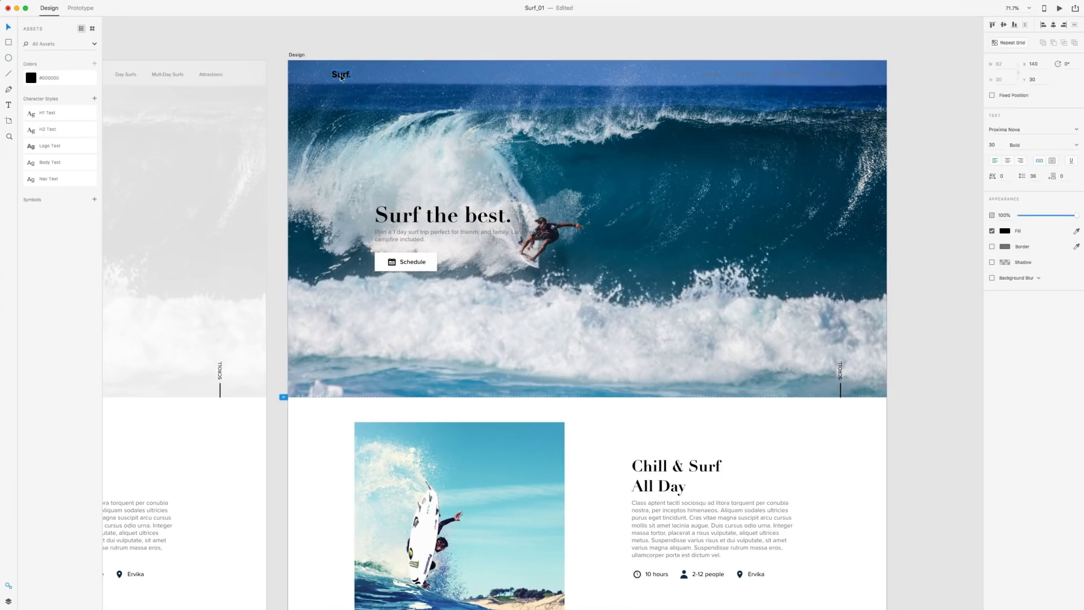
{"action": "left_click", "coordinate": [720, 140]}
{"action": "key", "text": "Escape"}
{"action": "left_click_drag", "start_coordinate": [318, 40], "coordinate": [894, 87]}
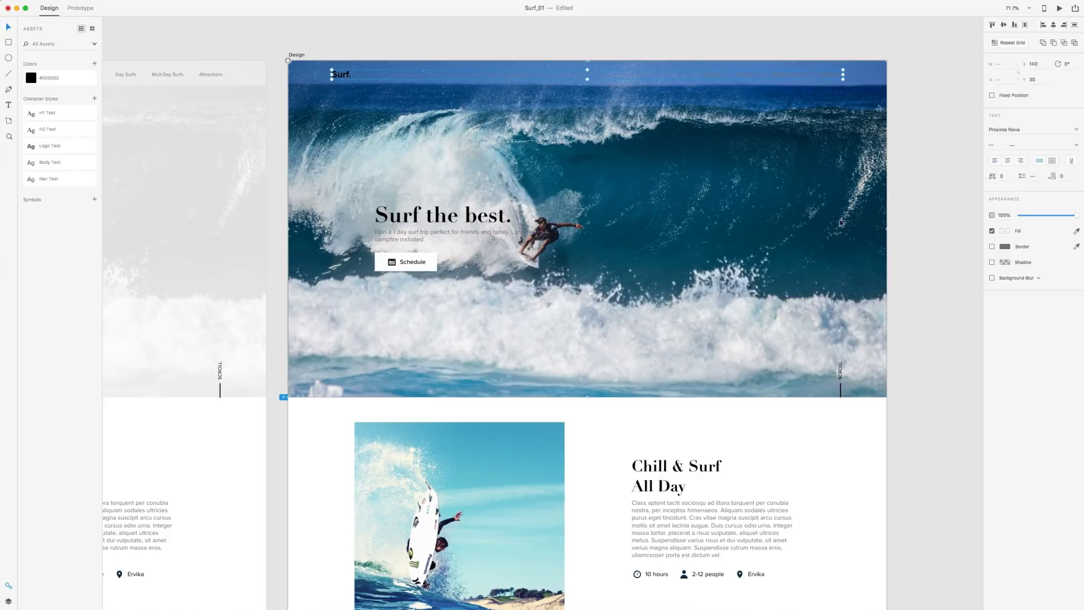
{"action": "left_click", "coordinate": [1005, 231]}
{"action": "left_click_drag", "start_coordinate": [934, 205], "coordinate": [848, 155]}
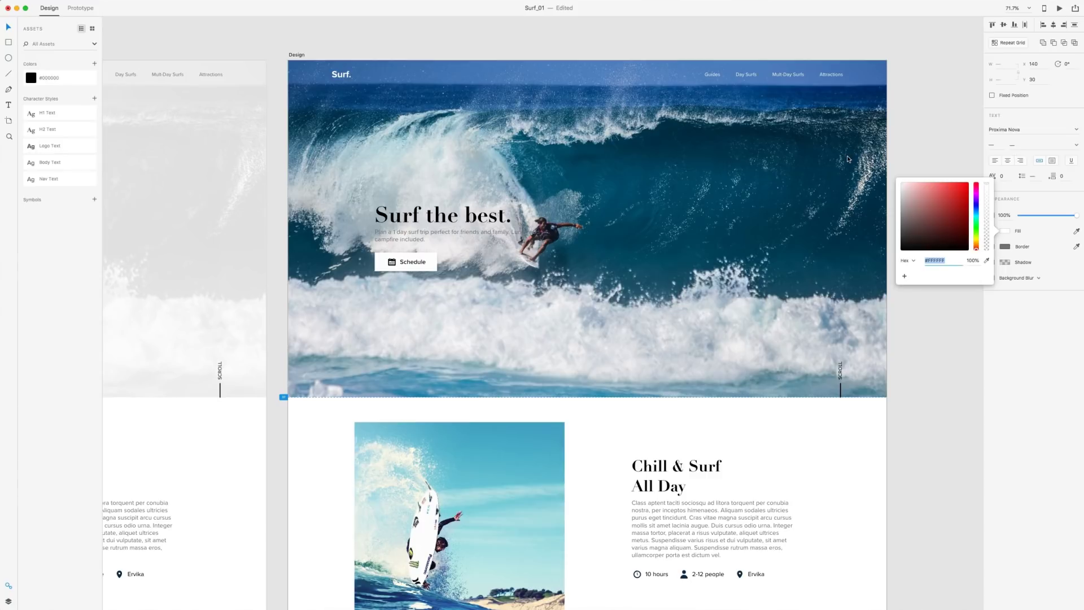
{"action": "left_click", "coordinate": [898, 97]}
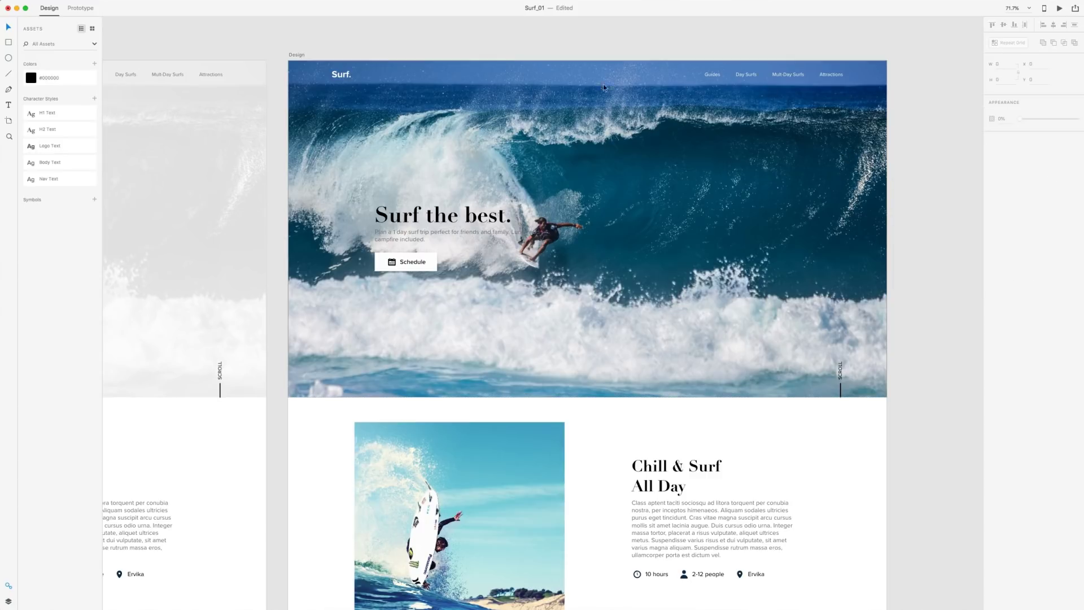
- Make the 'Surf the best.' heading and its subtitle paragraph white
{"action": "left_click", "coordinate": [429, 218]}
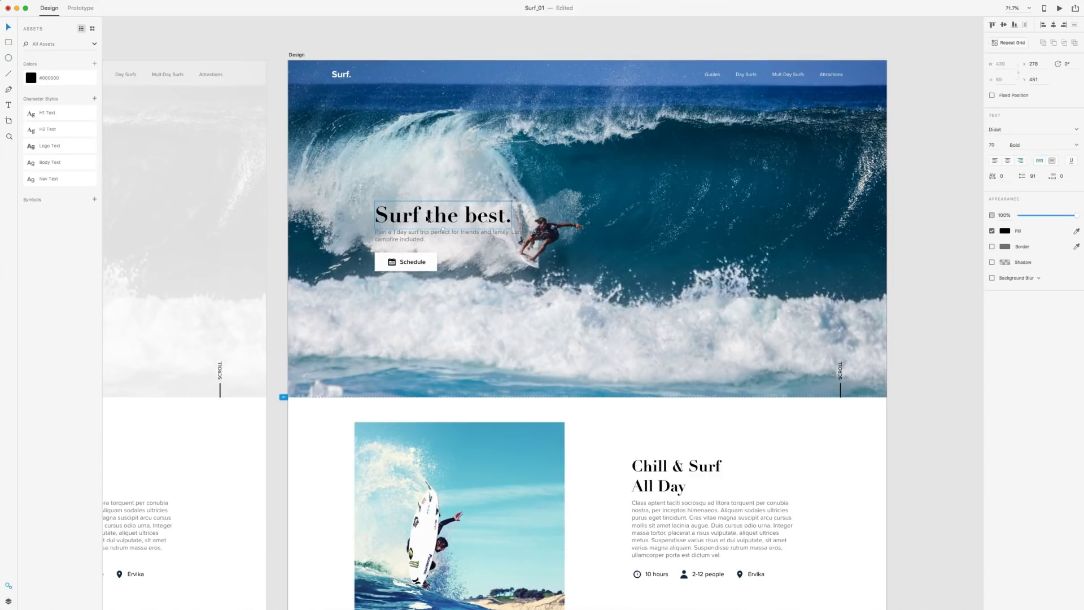
{"action": "left_click", "coordinate": [1005, 230]}
{"action": "left_click_drag", "start_coordinate": [965, 226], "coordinate": [827, 145]}
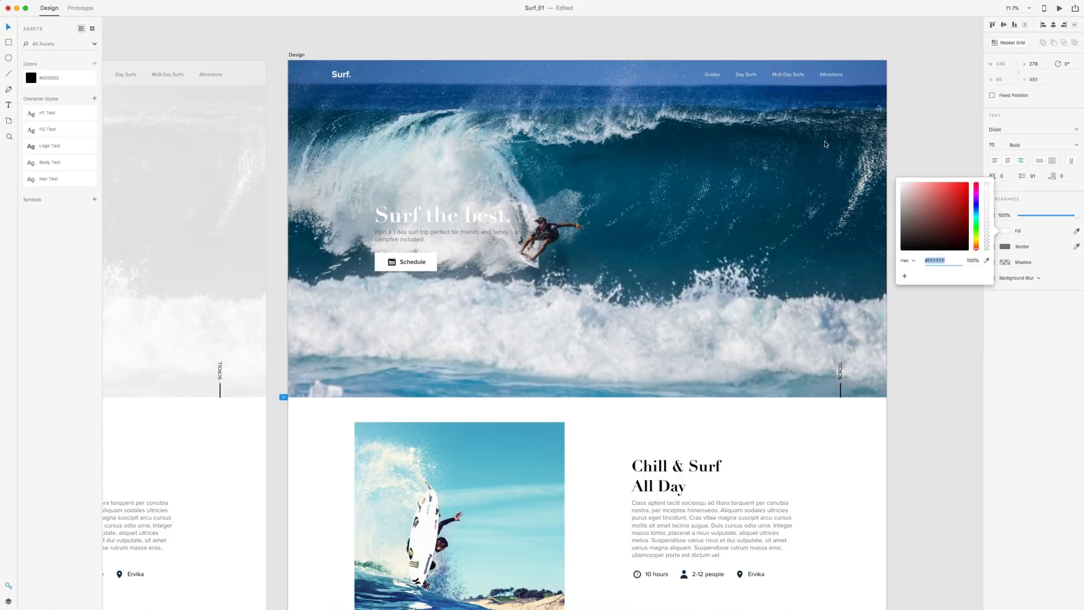
{"action": "left_click", "coordinate": [515, 238]}
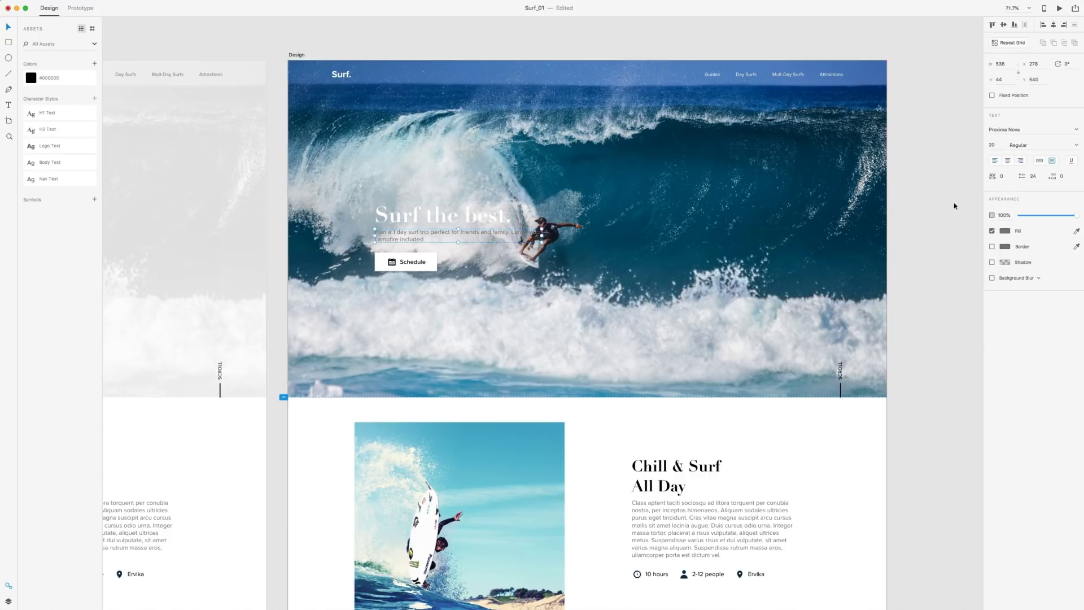
{"action": "left_click", "coordinate": [1006, 232]}
{"action": "left_click_drag", "start_coordinate": [938, 226], "coordinate": [856, 161]}
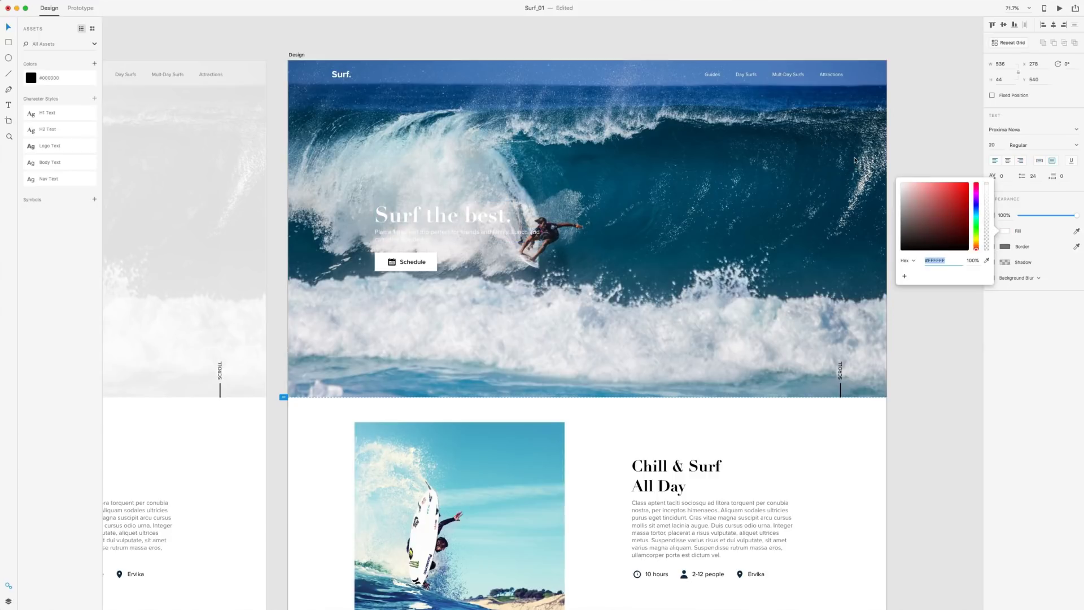
{"action": "left_click", "coordinate": [937, 128]}
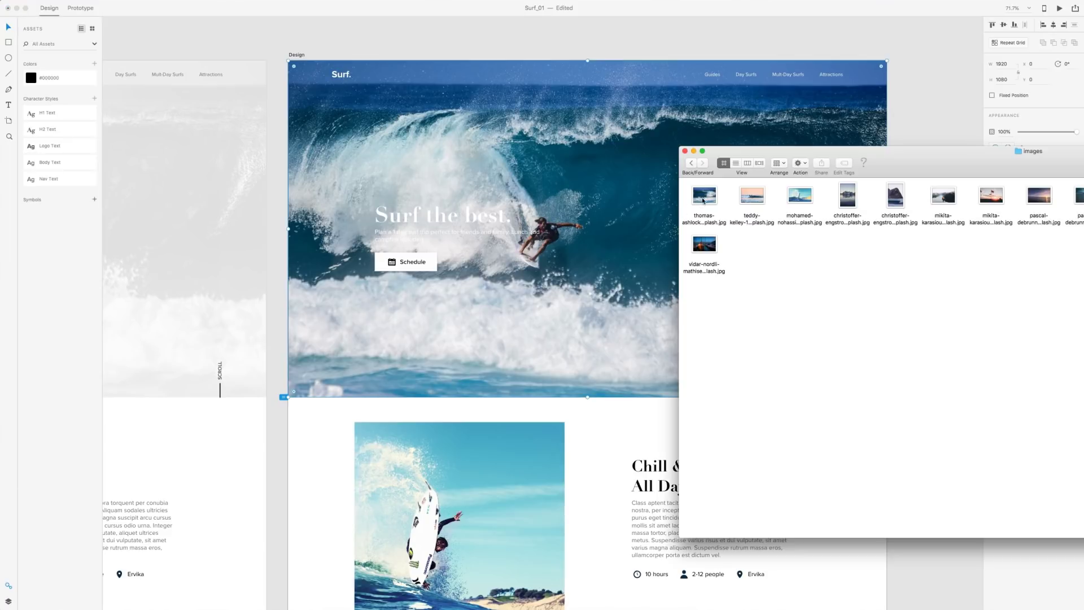
- Swap the hero background for the new surfer photo and give 'Surf the best.' a drop shadow (X 0, Y 3, blur 6)
{"action": "left_click_drag", "start_coordinate": [703, 201], "coordinate": [621, 164]}
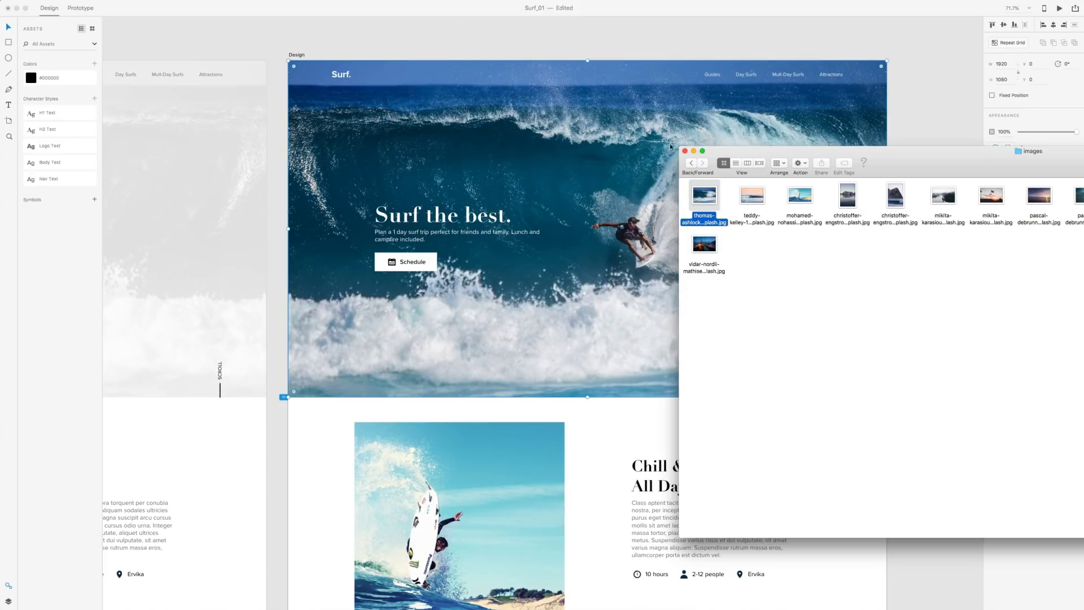
{"action": "left_click", "coordinate": [911, 104]}
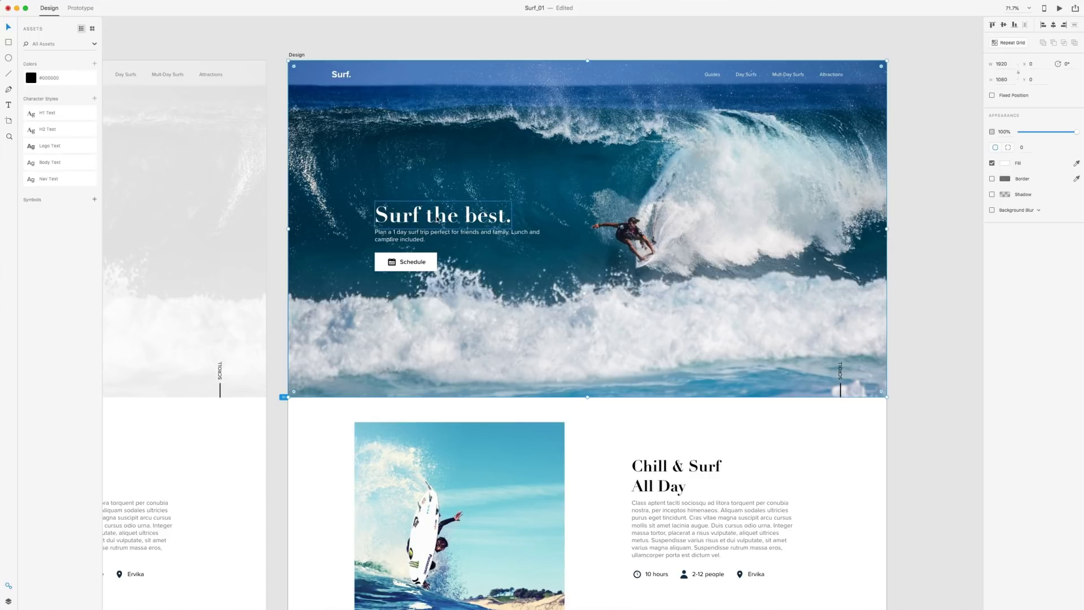
{"action": "scroll", "coordinate": [476, 213], "scroll_direction": "up", "scroll_amount": 5}
{"action": "left_click", "coordinate": [488, 222]}
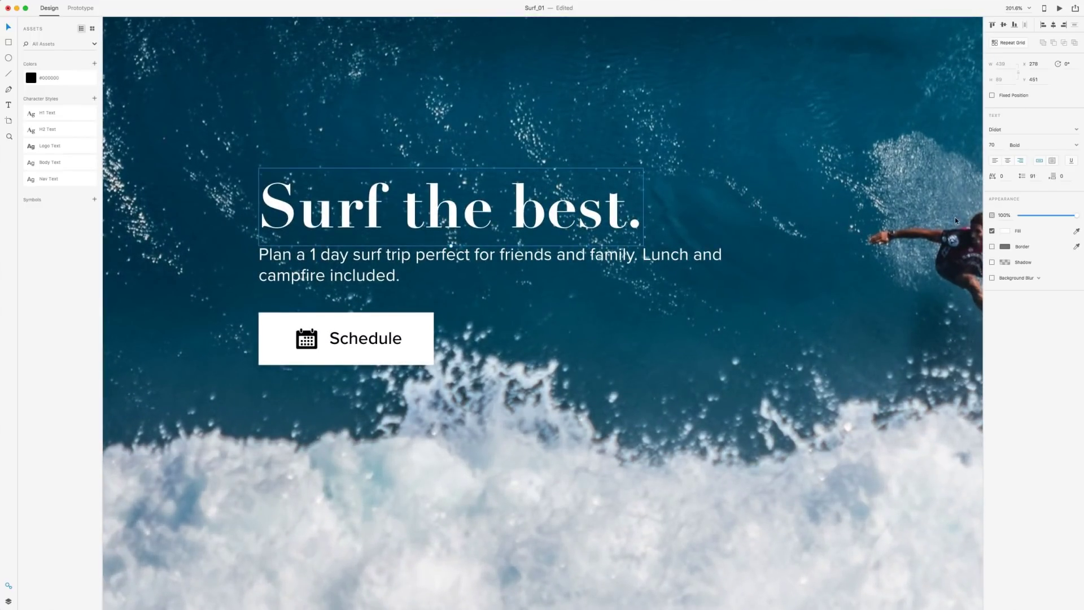
{"action": "left_click", "coordinate": [992, 262]}
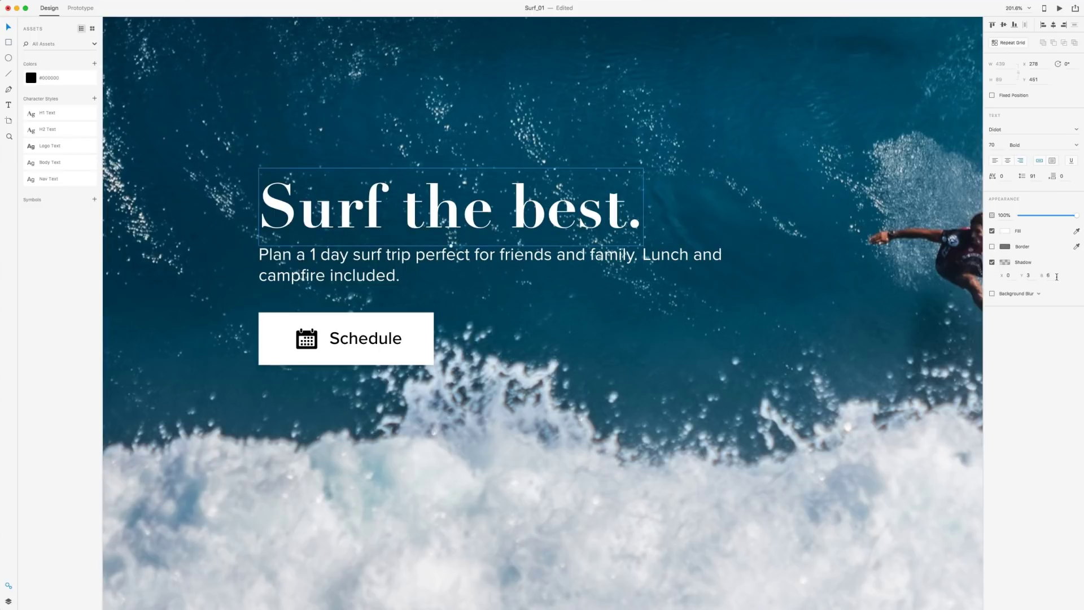
- Add a drop shadow to the hero subtitle and lower its opacity to 81%
{"action": "left_click", "coordinate": [1009, 263]}
{"action": "left_click", "coordinate": [828, 239]}
{"action": "scroll", "coordinate": [805, 212], "scroll_direction": "down", "scroll_amount": 10}
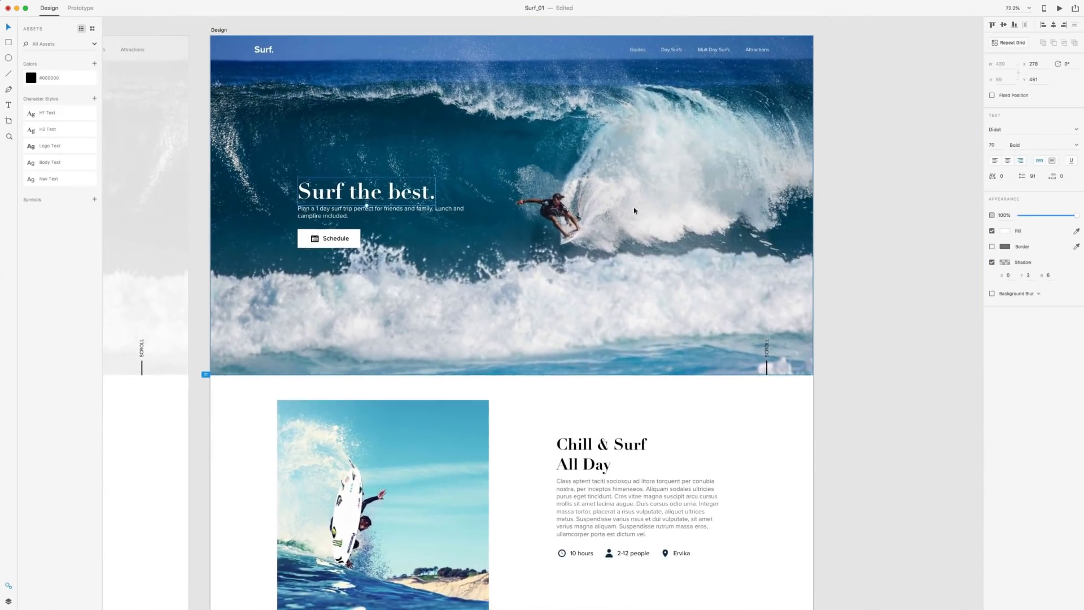
{"action": "left_click", "coordinate": [427, 214]}
{"action": "left_click", "coordinate": [992, 263]}
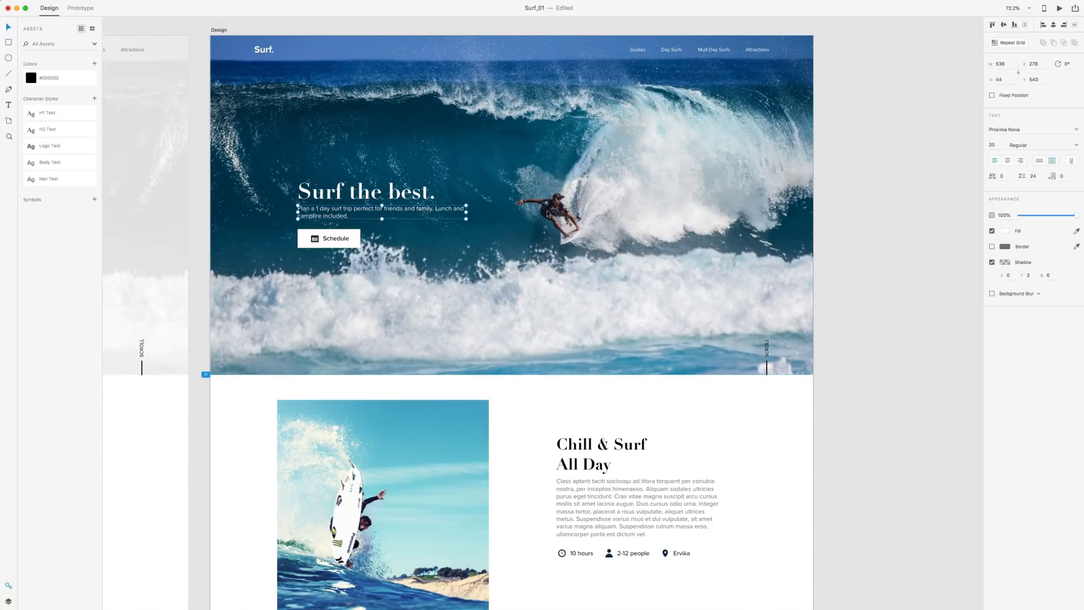
{"action": "left_click_drag", "start_coordinate": [1083, 220], "coordinate": [1067, 219]}
{"action": "left_click", "coordinate": [881, 215]}
- Strengthen the subtitle's shadow colour to 22% black
{"action": "scroll", "coordinate": [449, 211], "scroll_direction": "left", "scroll_amount": 2}
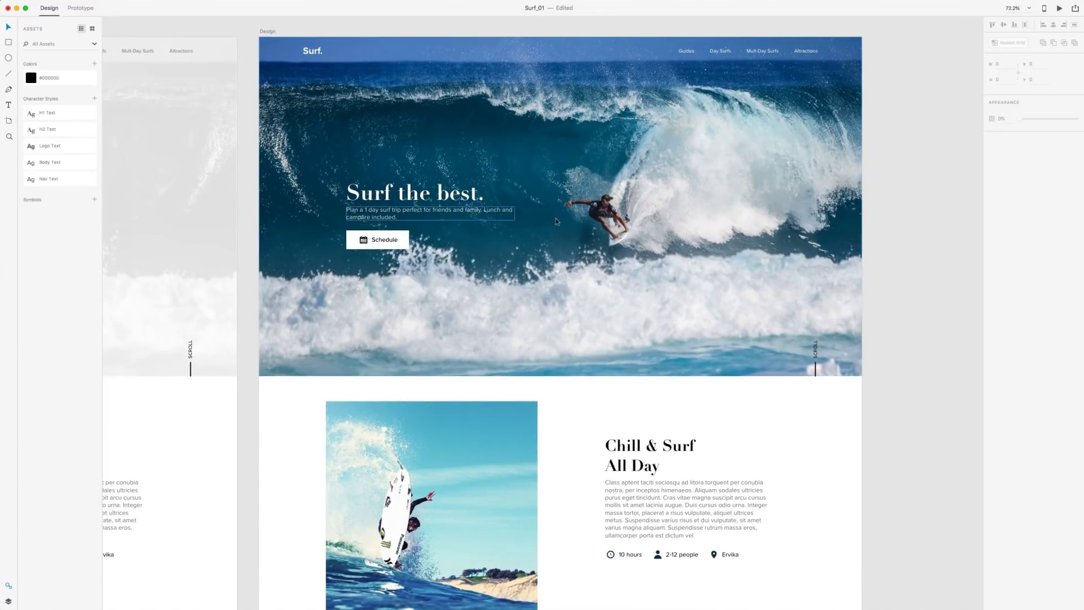
{"action": "scroll", "coordinate": [400, 219], "scroll_direction": "up", "scroll_amount": 5}
{"action": "left_click", "coordinate": [401, 220]}
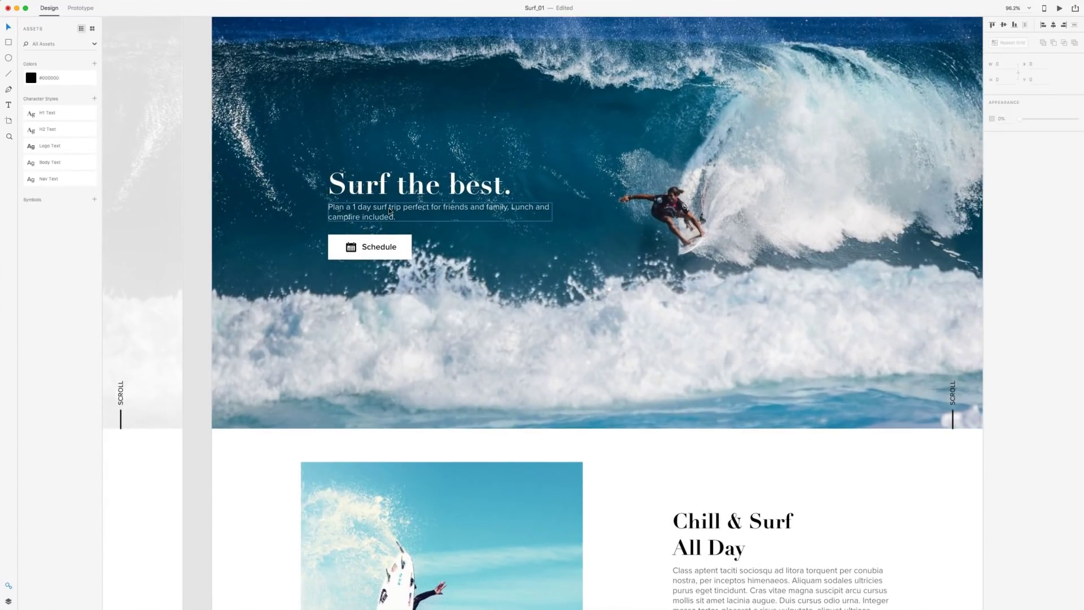
{"action": "left_click", "coordinate": [1008, 263]}
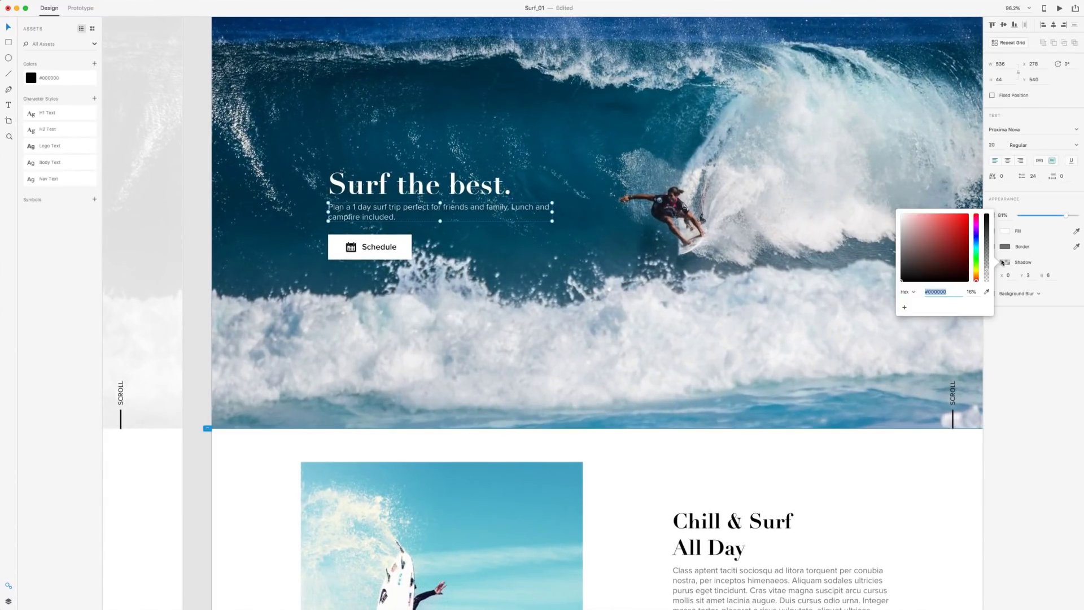
{"action": "left_click_drag", "start_coordinate": [988, 273], "coordinate": [988, 269]}
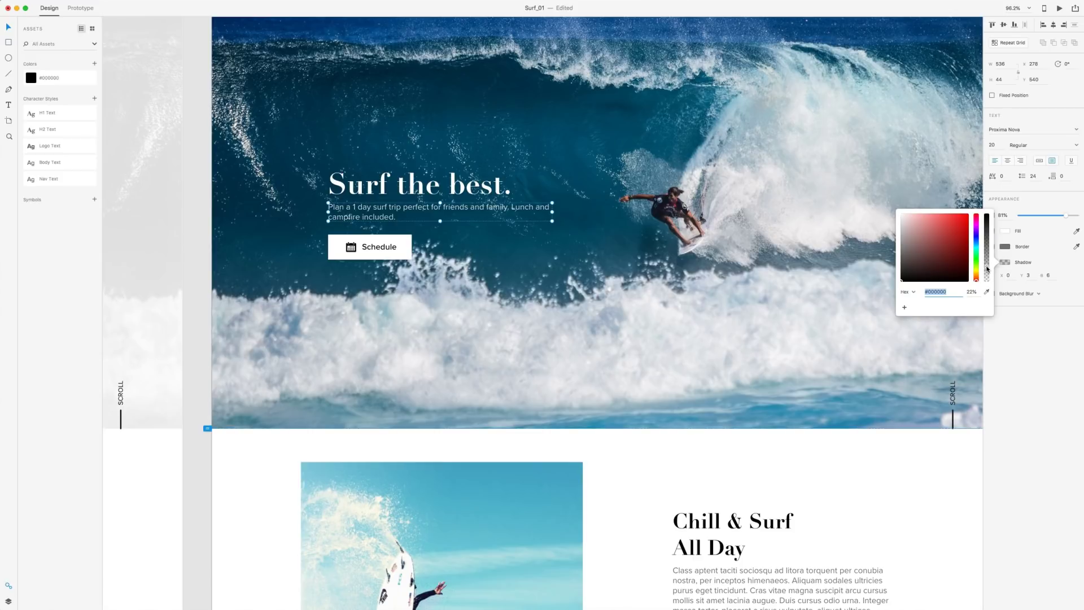
{"action": "left_click", "coordinate": [732, 62]}
- Preview the Design artboard in a separate window, then close it and reselect the hero section
{"action": "scroll", "coordinate": [741, 65], "scroll_direction": "down", "scroll_amount": 5}
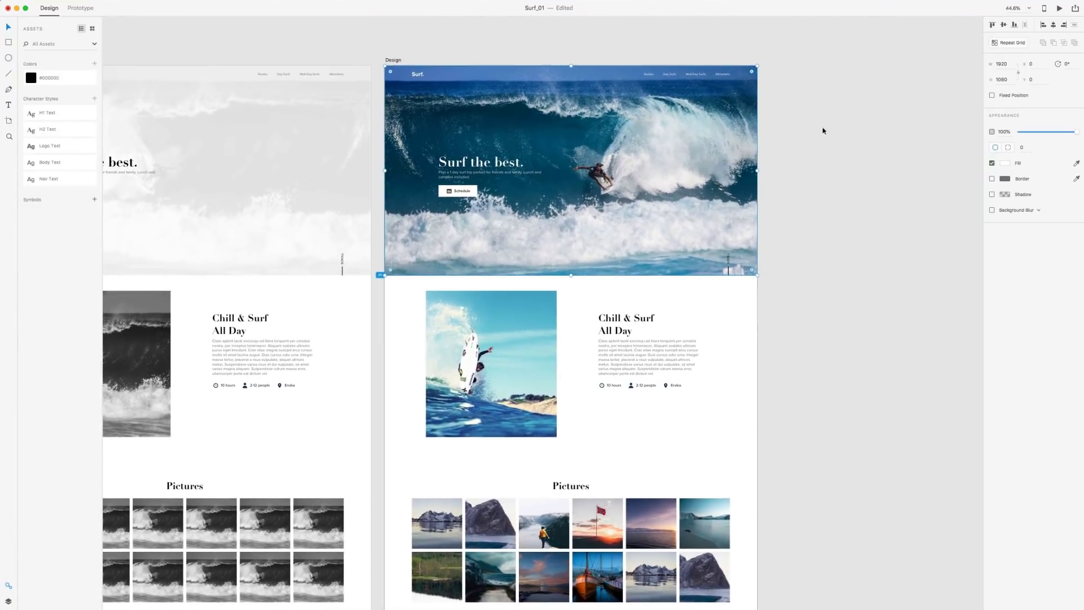
{"action": "left_click", "coordinate": [830, 145]}
{"action": "scroll", "coordinate": [830, 122], "scroll_direction": "right", "scroll_amount": 2}
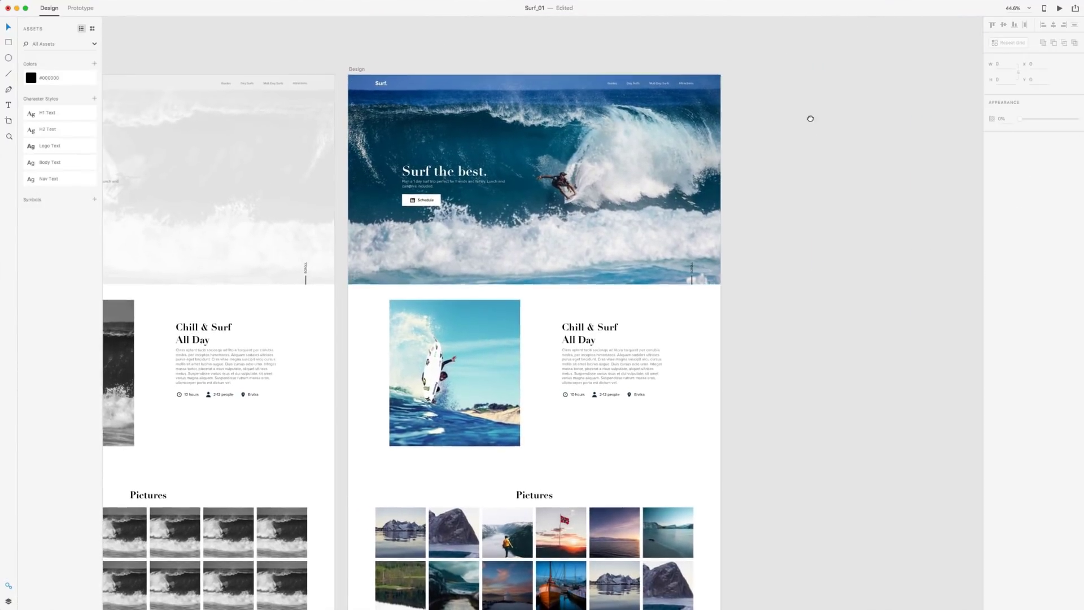
{"action": "left_click", "coordinate": [1060, 9]}
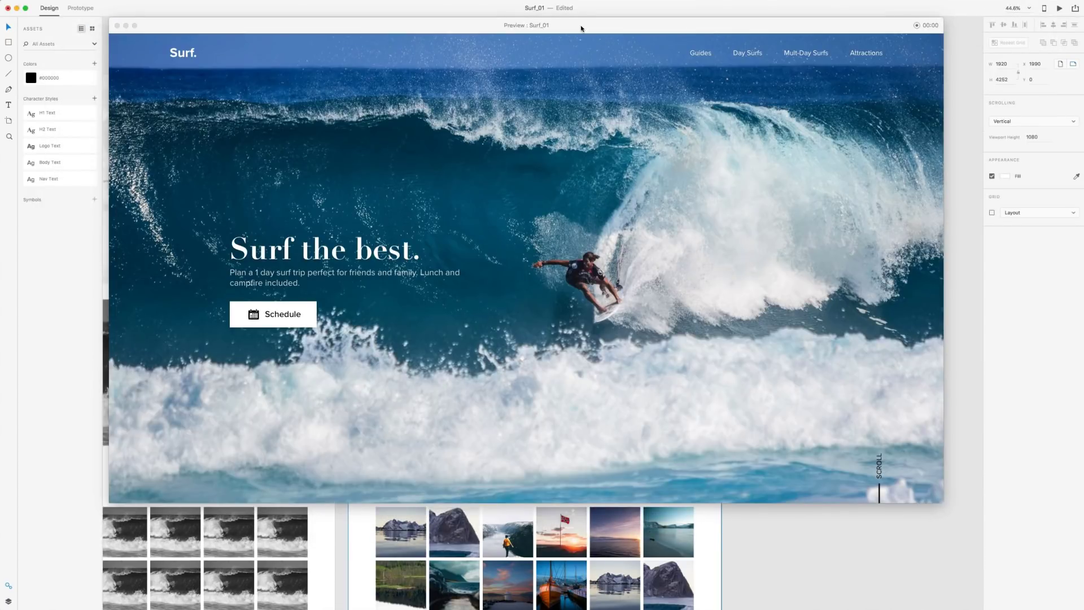
{"action": "left_click_drag", "start_coordinate": [581, 29], "coordinate": [583, 46]}
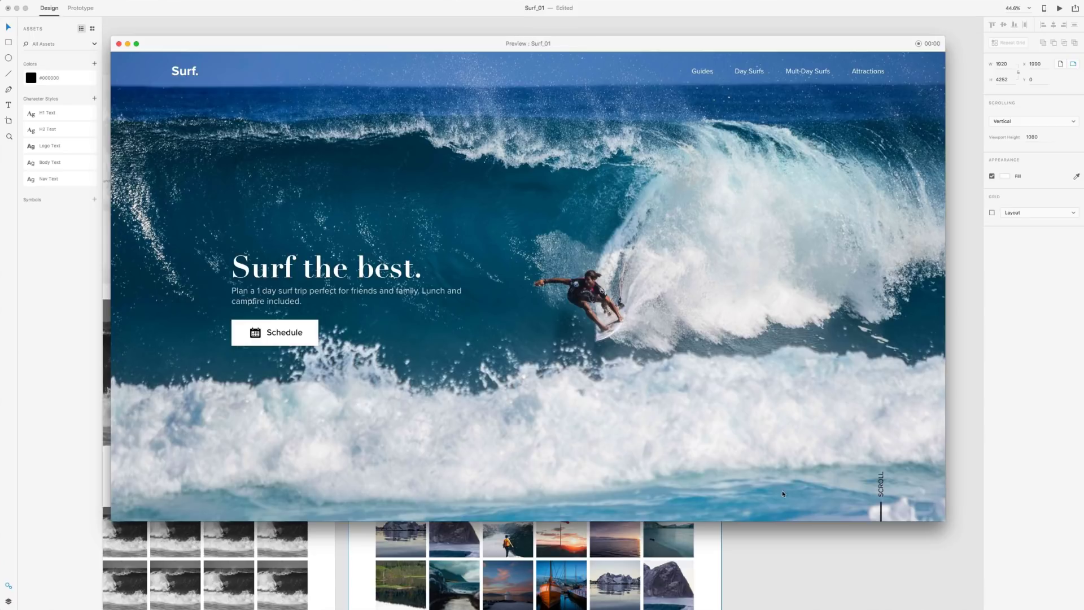
{"action": "left_click", "coordinate": [118, 45]}
{"action": "left_click", "coordinate": [702, 188]}
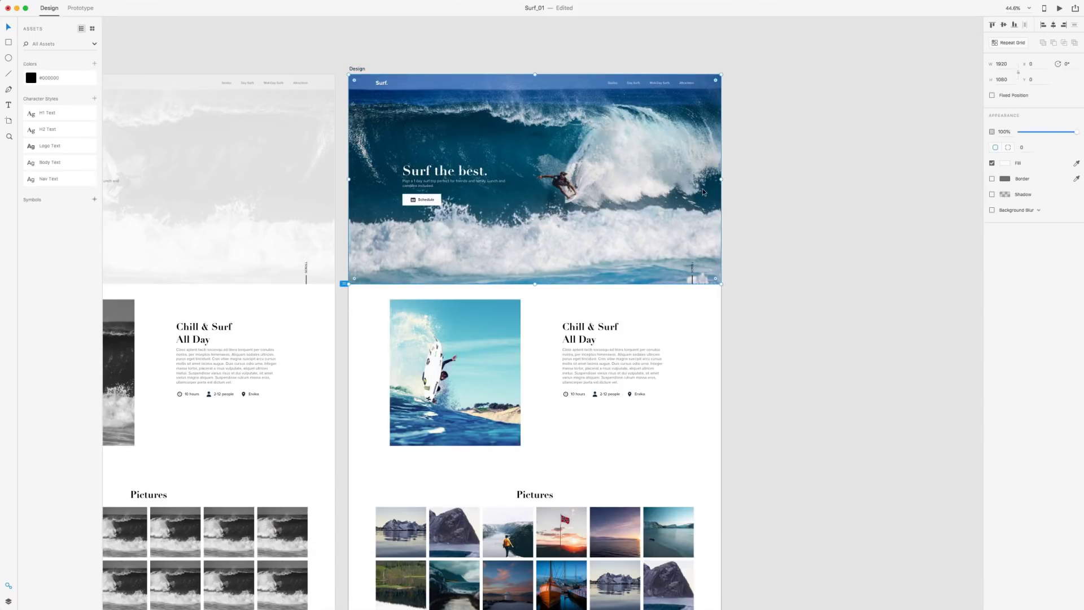
- Make the SCROLL label's fill and its line's border white (#FFFFFF)
{"action": "scroll", "coordinate": [676, 234], "scroll_direction": "up", "scroll_amount": 5}
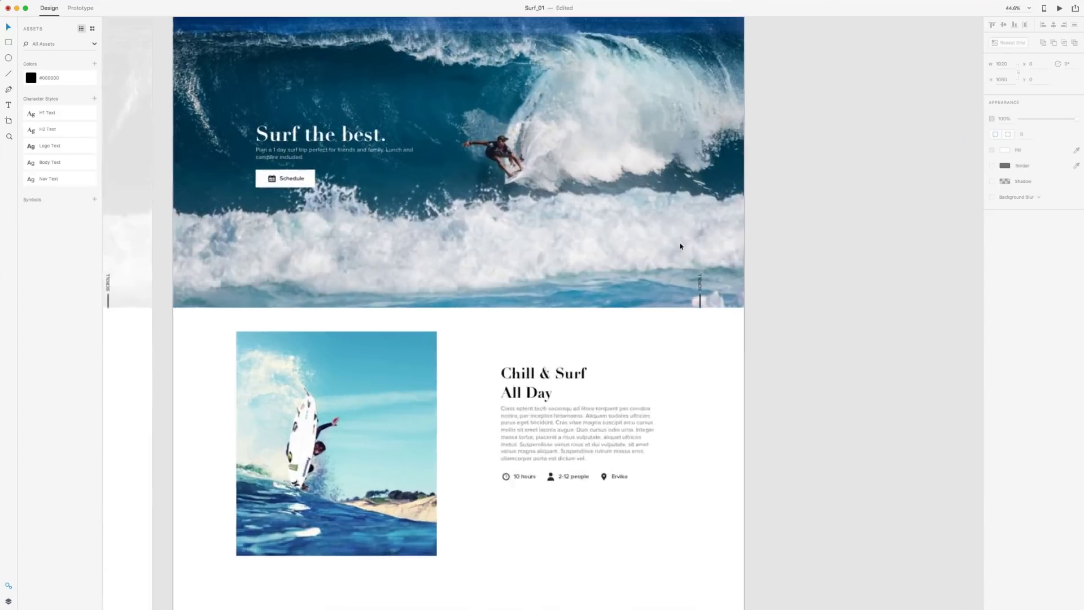
{"action": "left_click", "coordinate": [704, 299]}
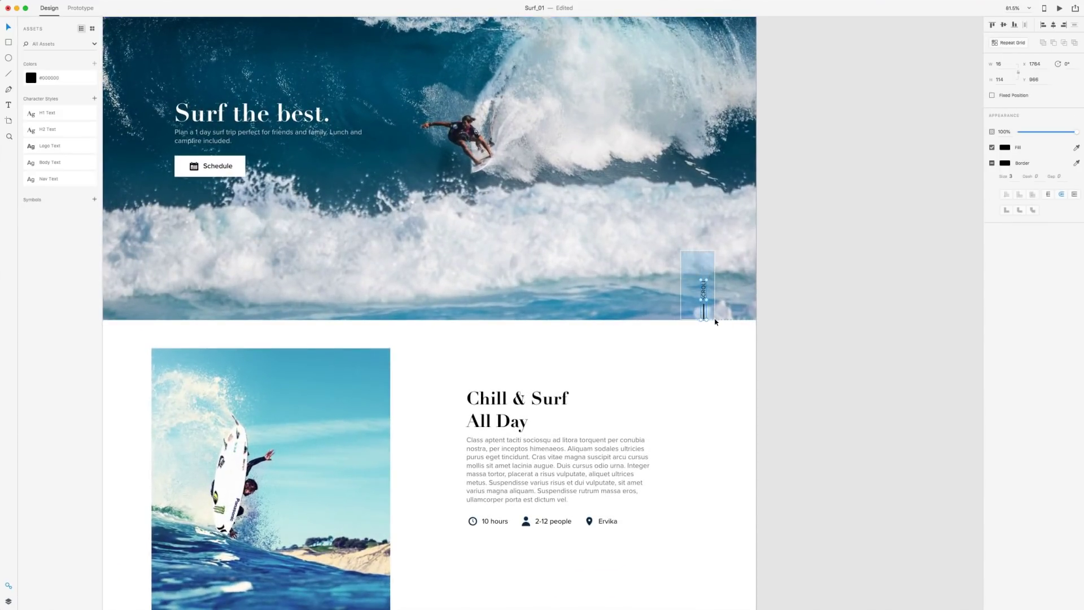
{"action": "left_click", "coordinate": [1004, 147]}
{"action": "left_click_drag", "start_coordinate": [965, 146], "coordinate": [846, 90]}
{"action": "left_click", "coordinate": [856, 115]}
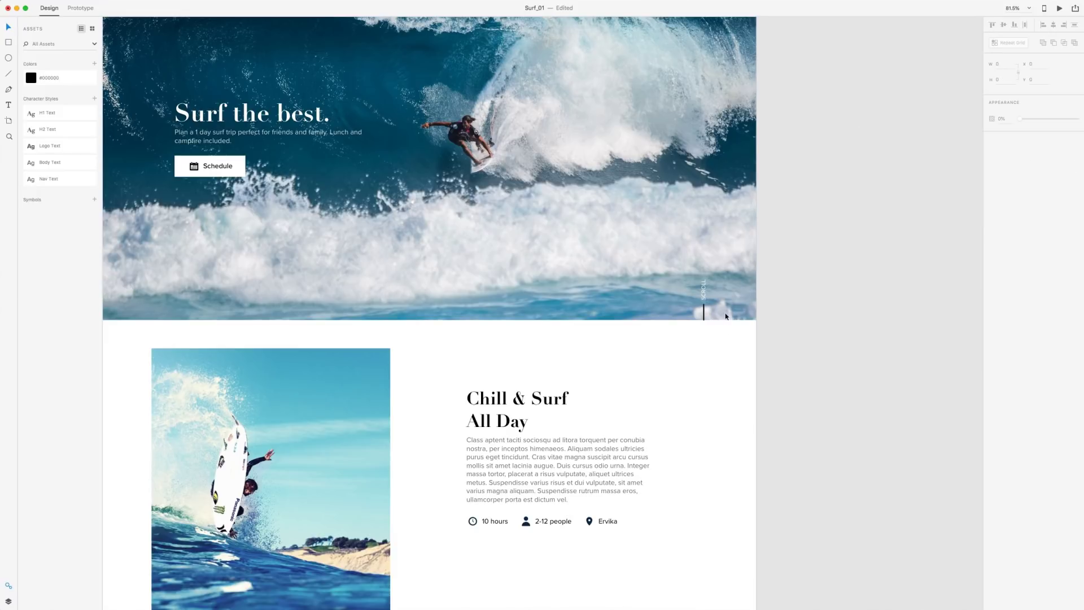
{"action": "left_click", "coordinate": [704, 311]}
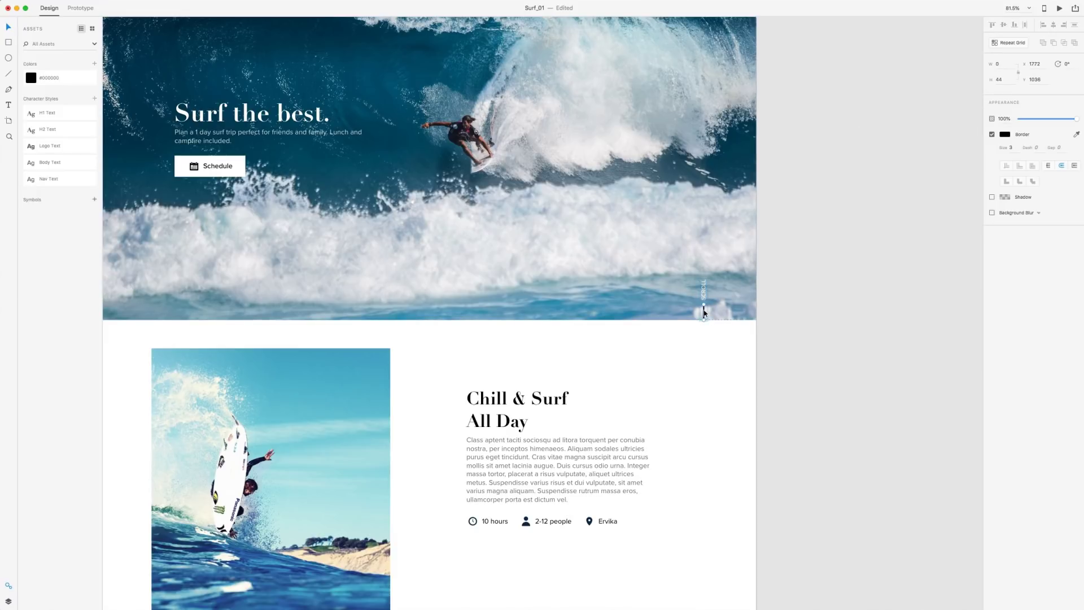
{"action": "left_click", "coordinate": [1005, 136]}
{"action": "left_click_drag", "start_coordinate": [960, 144], "coordinate": [873, 60]}
{"action": "left_click", "coordinate": [858, 83]}
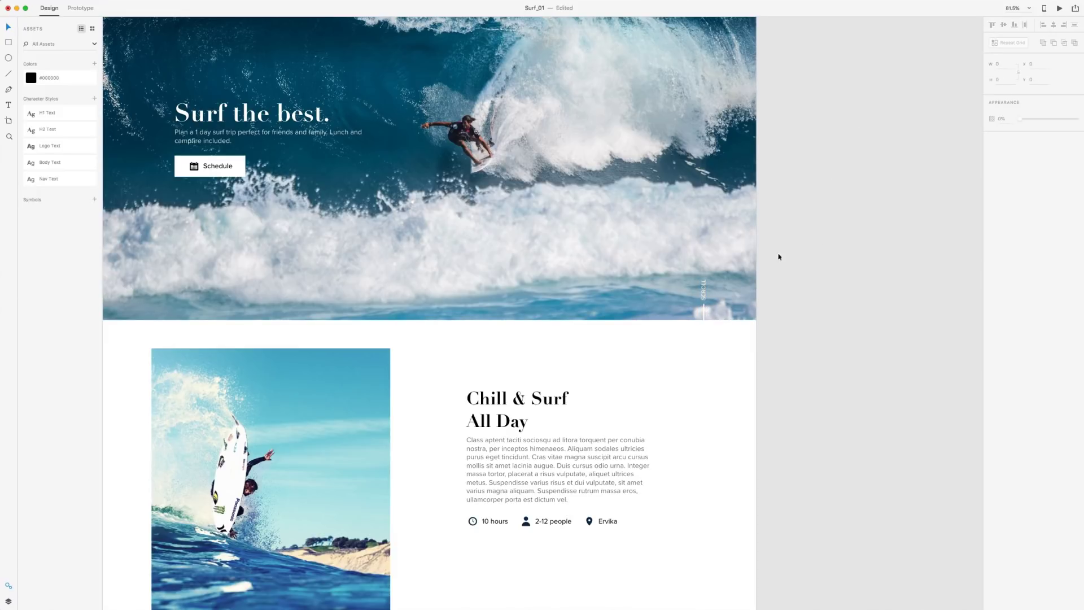
- Add drop shadows (X 0, Y 3, blur 6) to the SCROLL text and the line below it
{"action": "scroll", "coordinate": [706, 308], "scroll_direction": "up", "scroll_amount": 5}
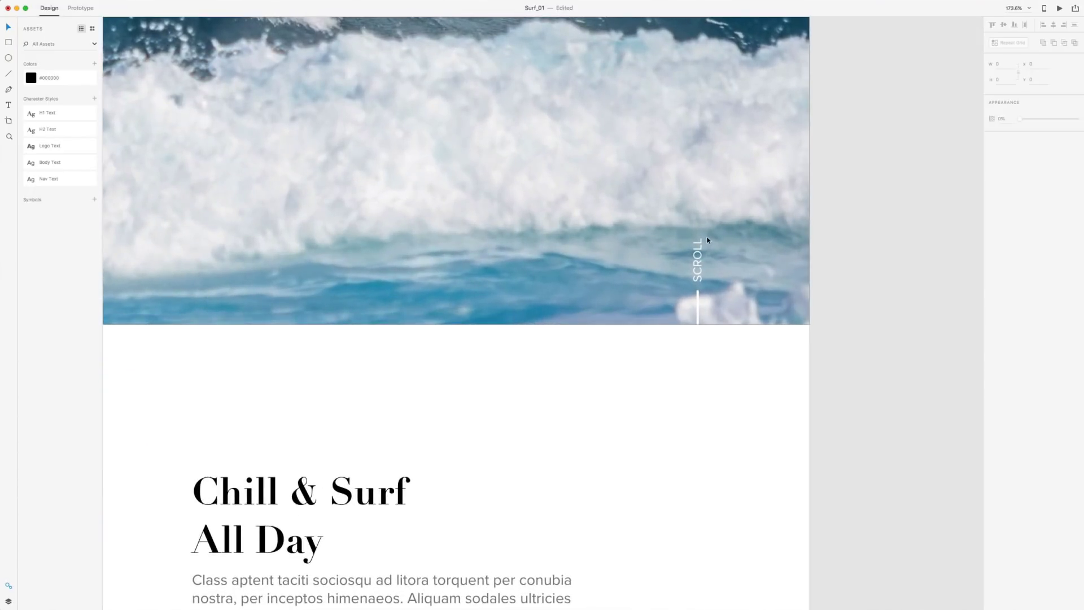
{"action": "scroll", "coordinate": [704, 243], "scroll_direction": "up", "scroll_amount": 4}
{"action": "left_click", "coordinate": [698, 270]}
{"action": "double_click", "coordinate": [696, 273]}
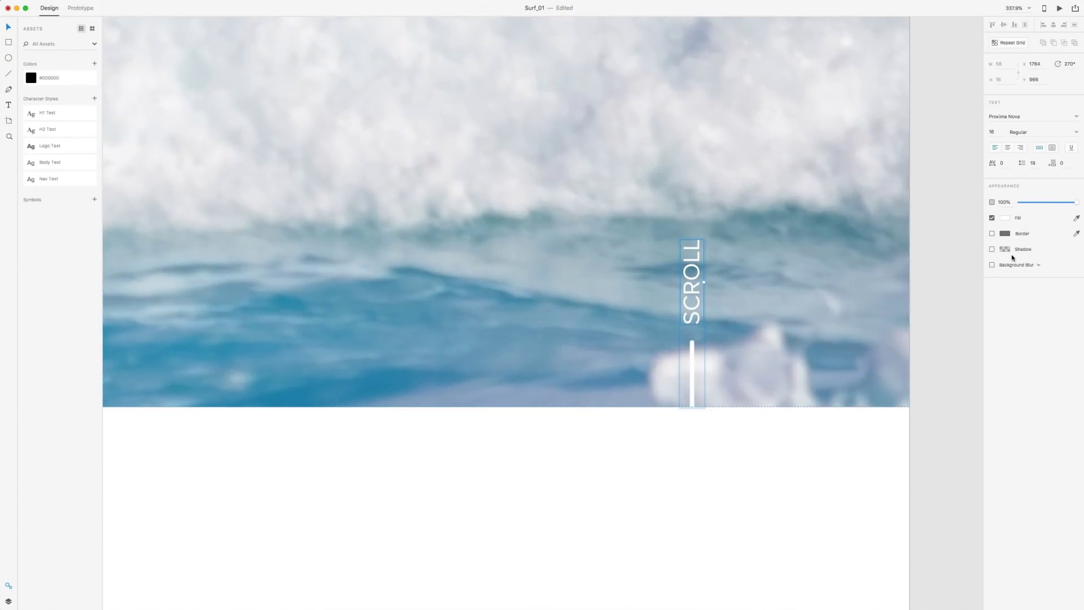
{"action": "left_click", "coordinate": [993, 249]}
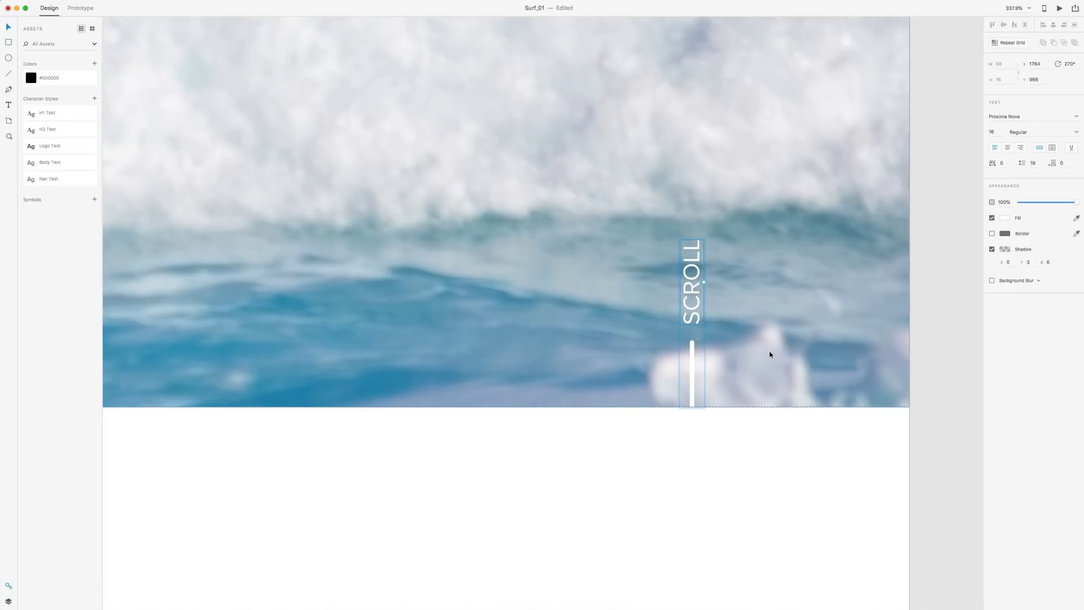
{"action": "left_click", "coordinate": [693, 367]}
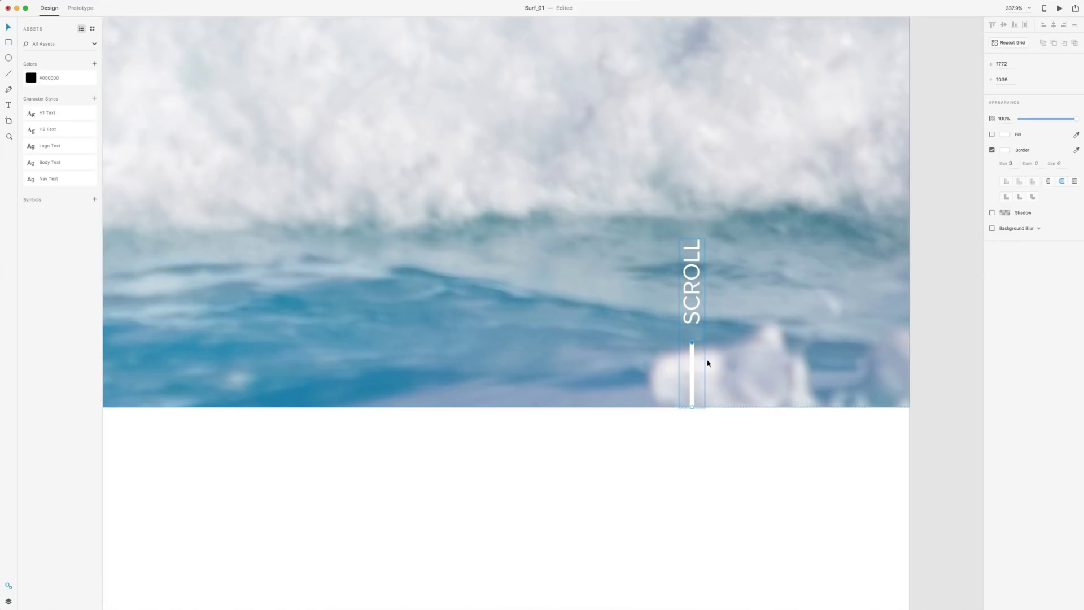
{"action": "left_click", "coordinate": [992, 213]}
{"action": "left_click", "coordinate": [973, 185]}
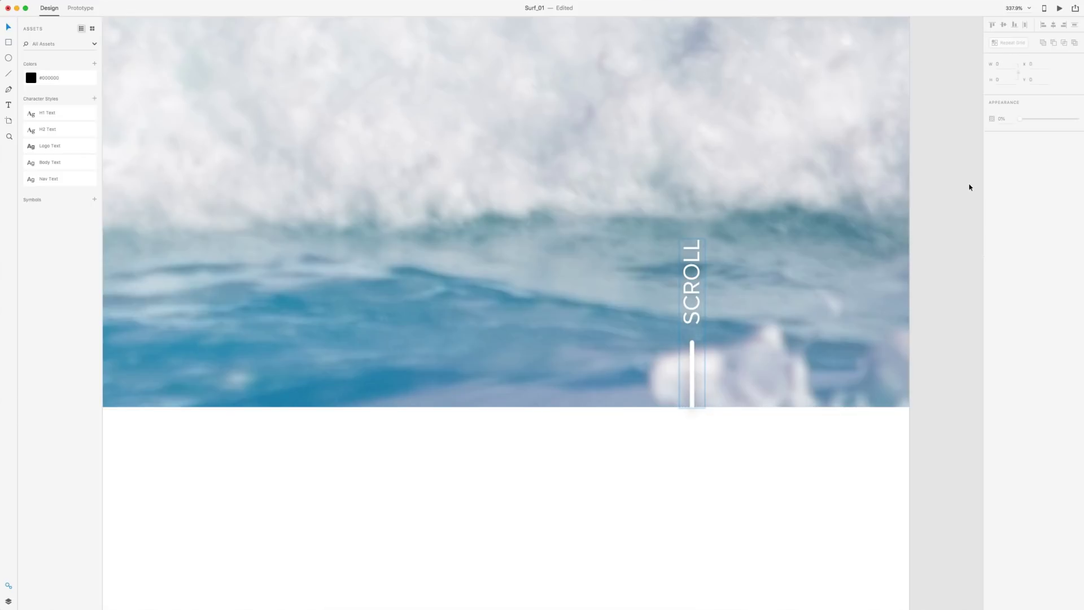
{"action": "scroll", "coordinate": [971, 186], "scroll_direction": "down", "scroll_amount": 6}
{"action": "scroll", "coordinate": [963, 188], "scroll_direction": "up", "scroll_amount": 4}
{"action": "scroll", "coordinate": [963, 187], "scroll_direction": "right", "scroll_amount": 2}
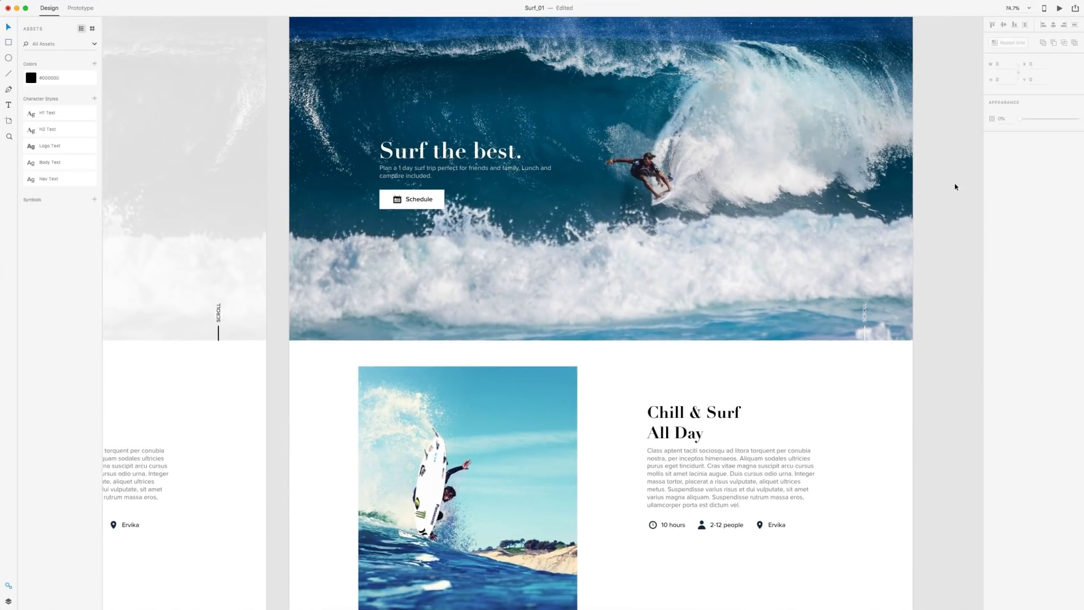
{"action": "scroll", "coordinate": [949, 190], "scroll_direction": "up", "scroll_amount": 6}
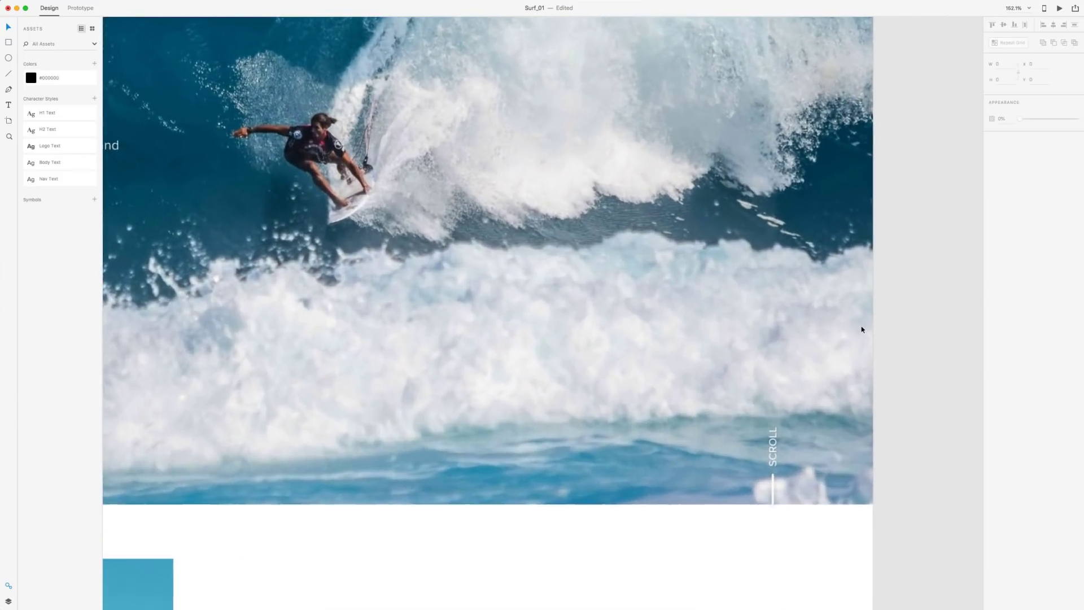
{"action": "scroll", "coordinate": [820, 376], "scroll_direction": "down", "scroll_amount": 3}
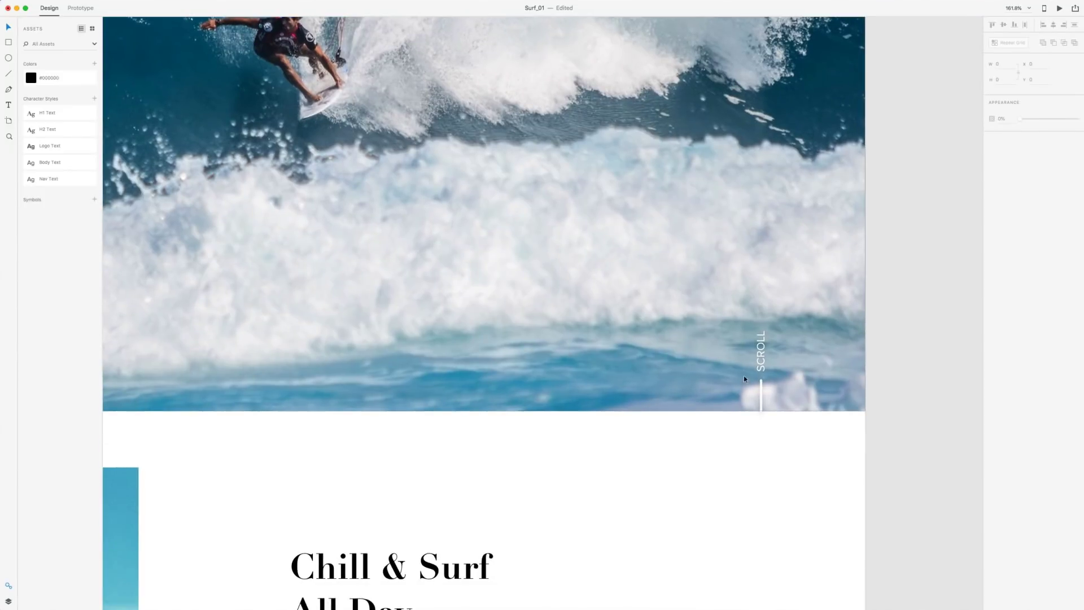
{"action": "scroll", "coordinate": [747, 387], "scroll_direction": "up", "scroll_amount": 3}
- Set the shadow opacity of both the SCROLL text and its line to 22%
{"action": "left_click", "coordinate": [765, 334]}
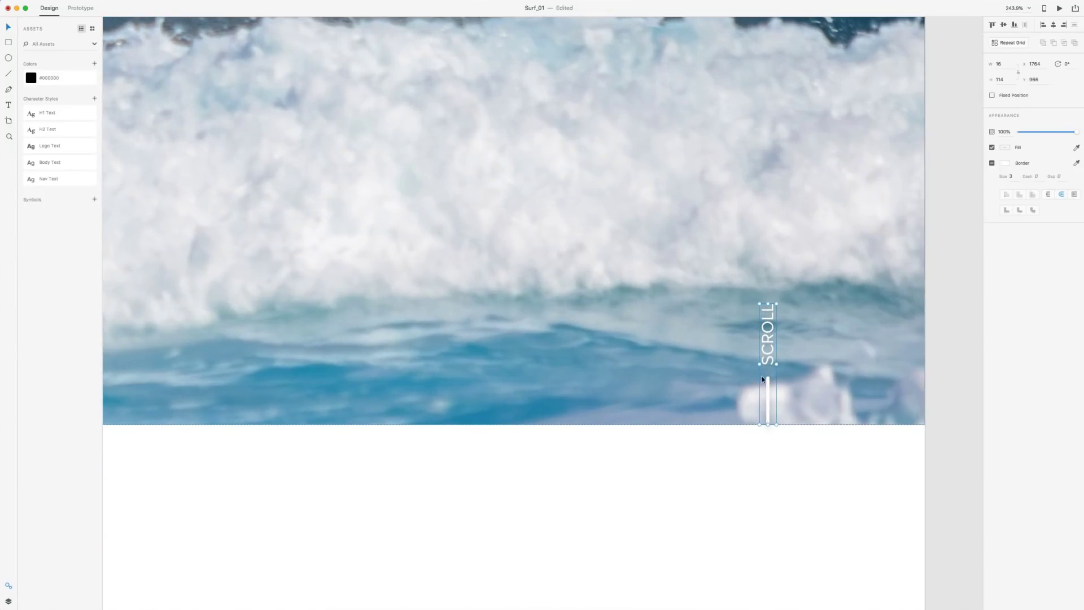
{"action": "double_click", "coordinate": [771, 347]}
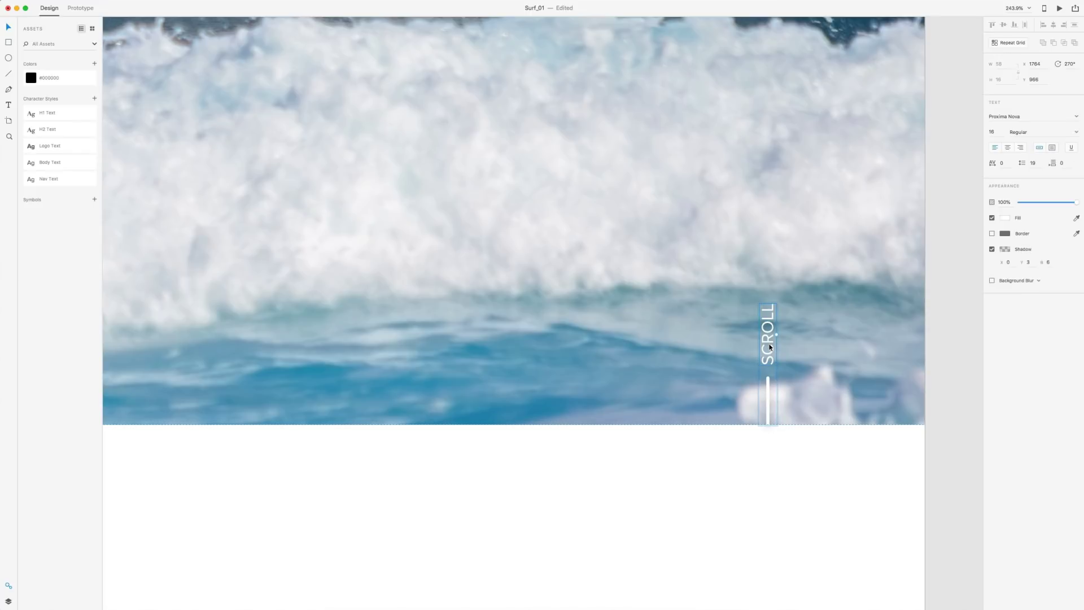
{"action": "left_click", "coordinate": [1005, 250]}
{"action": "left_click_drag", "start_coordinate": [987, 261], "coordinate": [987, 256]}
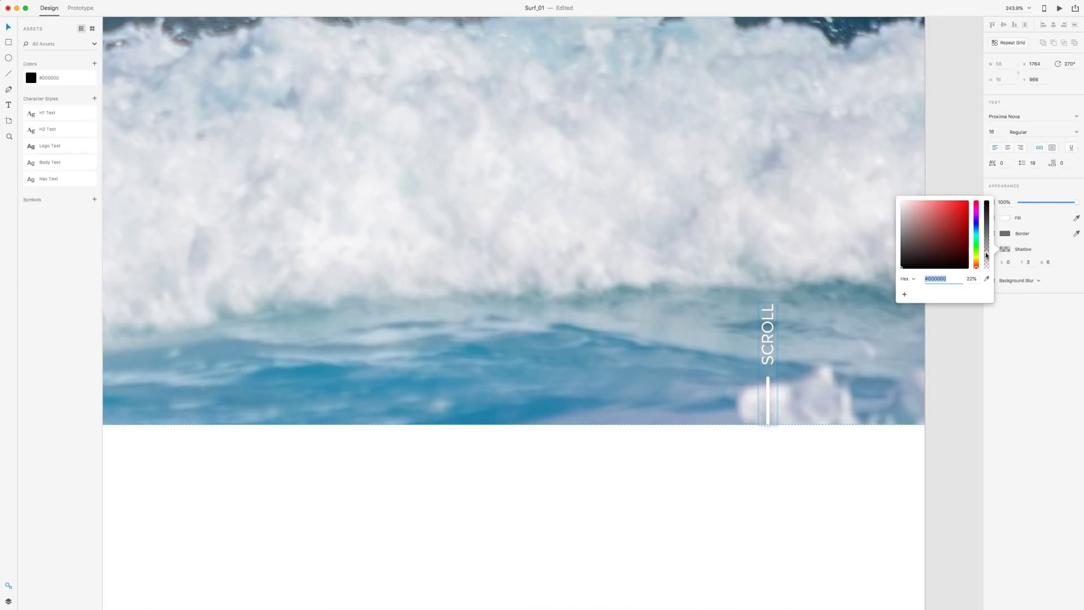
{"action": "left_click", "coordinate": [768, 405]}
{"action": "left_click", "coordinate": [1005, 213]}
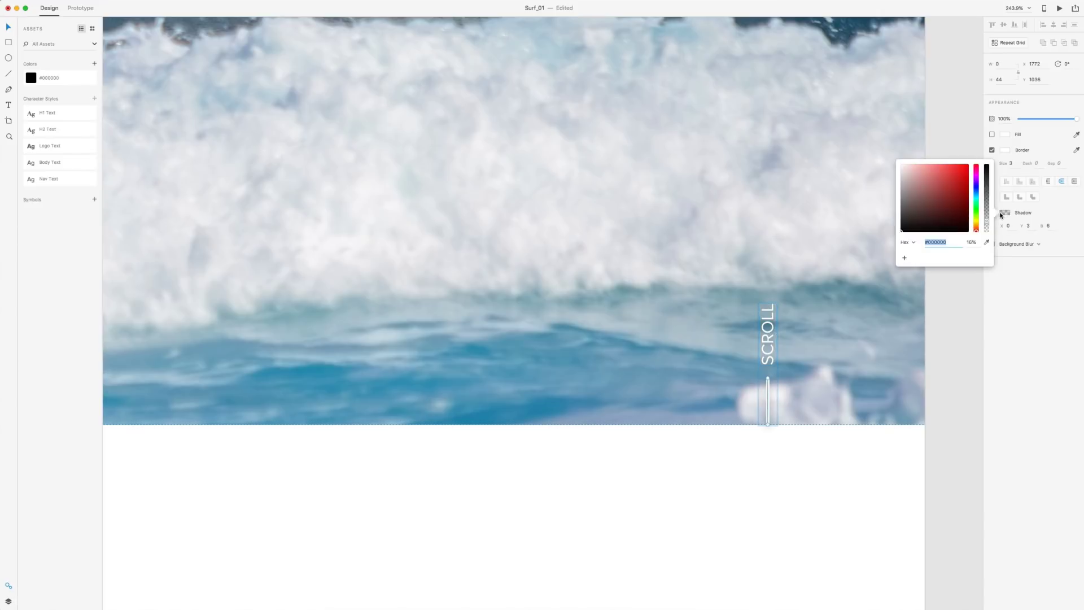
{"action": "type", "text": "22"}
{"action": "key", "text": "Return"}
{"action": "left_click", "coordinate": [954, 296]}
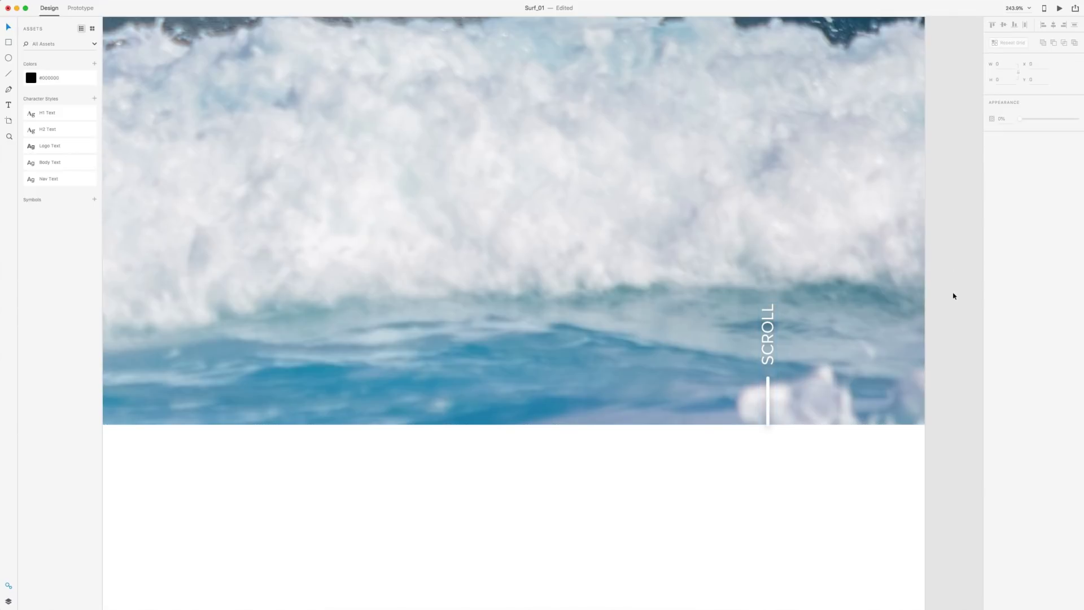
{"action": "scroll", "coordinate": [729, 206], "scroll_direction": "down", "scroll_amount": 10}
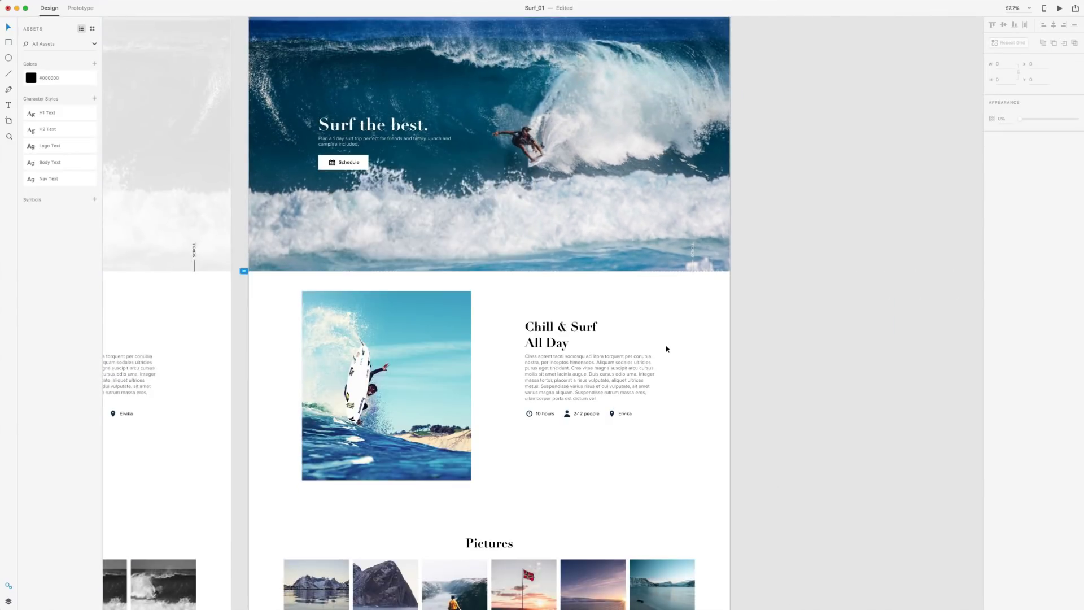
- Preview the design in its own window, then look over the artboard from hero to footer and back
{"action": "left_click", "coordinate": [1060, 9]}
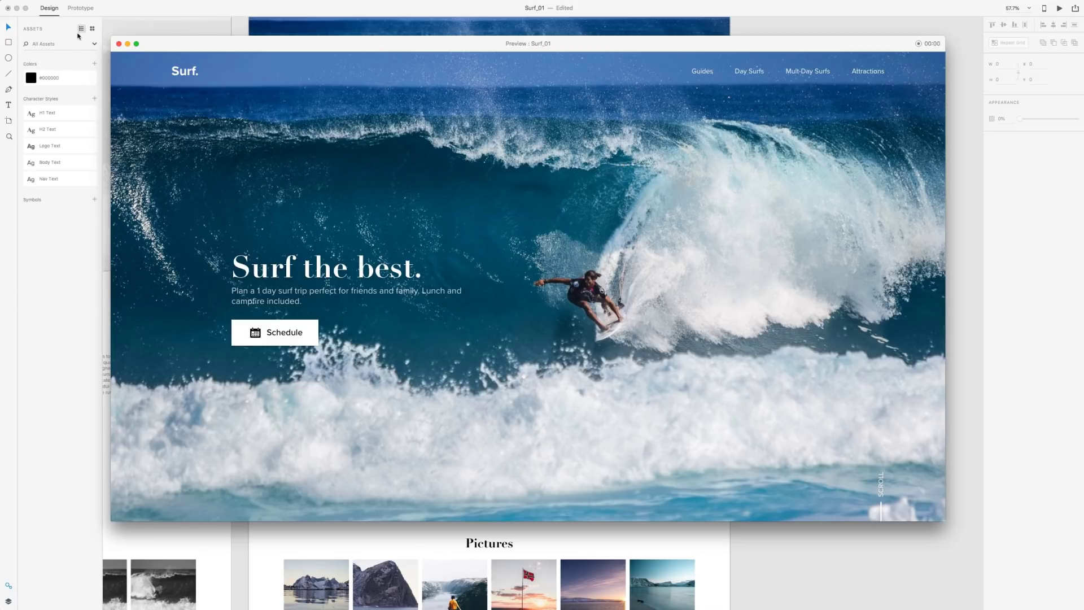
{"action": "left_click", "coordinate": [119, 44]}
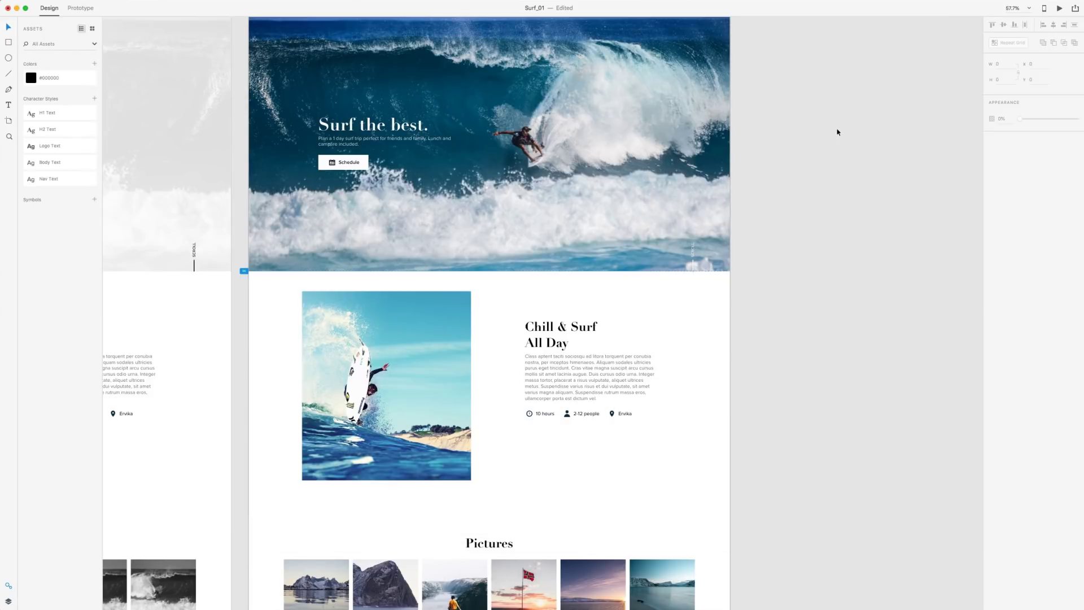
{"action": "scroll", "coordinate": [709, 74], "scroll_direction": "up", "scroll_amount": 3}
{"action": "scroll", "coordinate": [709, 75], "scroll_direction": "left", "scroll_amount": 3}
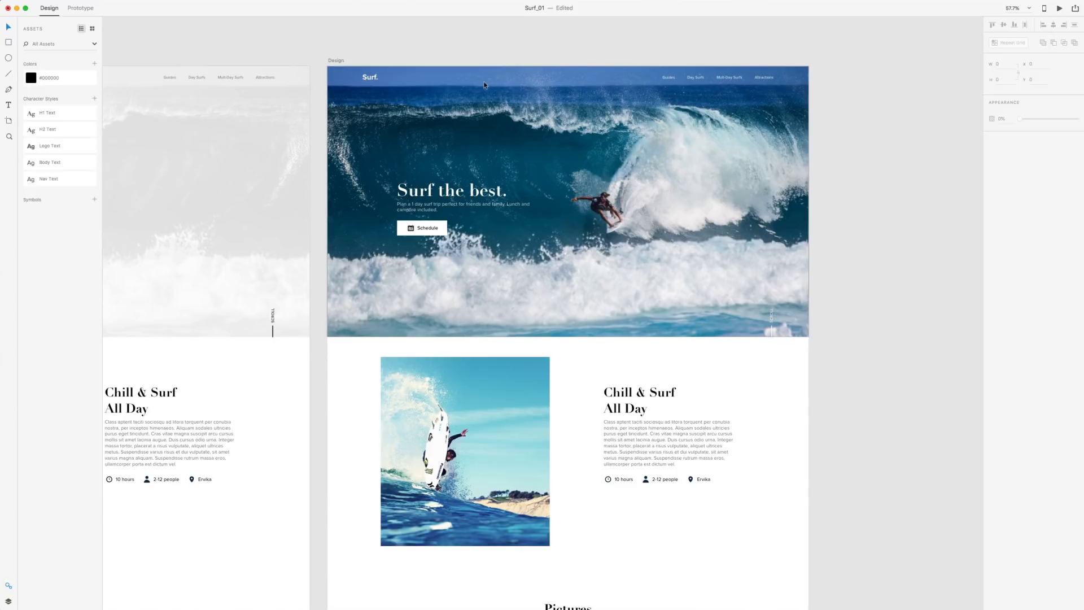
{"action": "scroll", "coordinate": [635, 100], "scroll_direction": "up", "scroll_amount": 1}
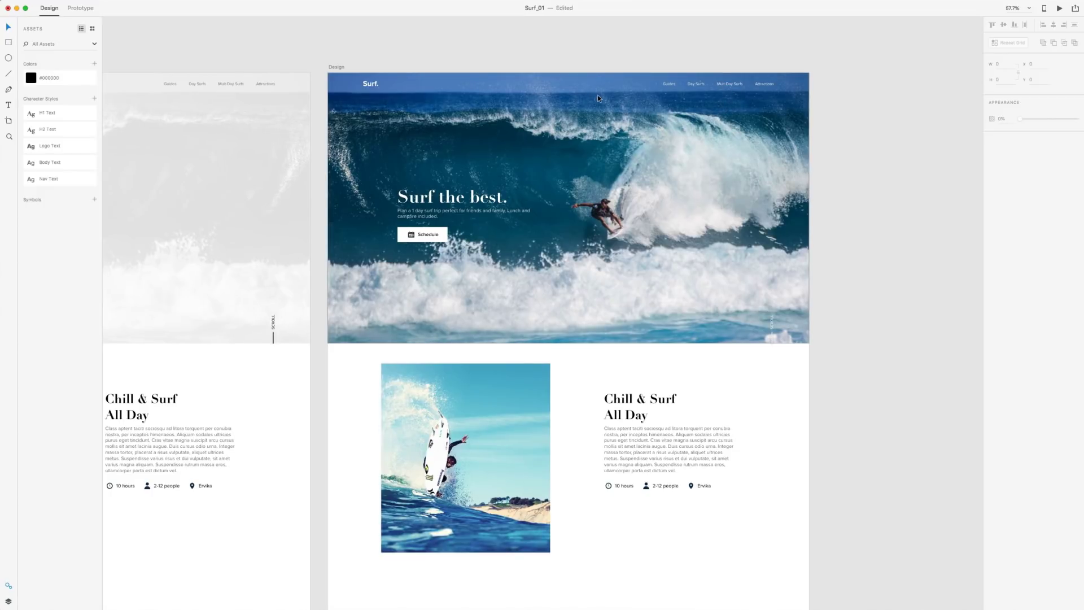
{"action": "left_click_drag", "start_coordinate": [682, 356], "coordinate": [689, 69]}
{"action": "left_click_drag", "start_coordinate": [706, 242], "coordinate": [697, 177]}
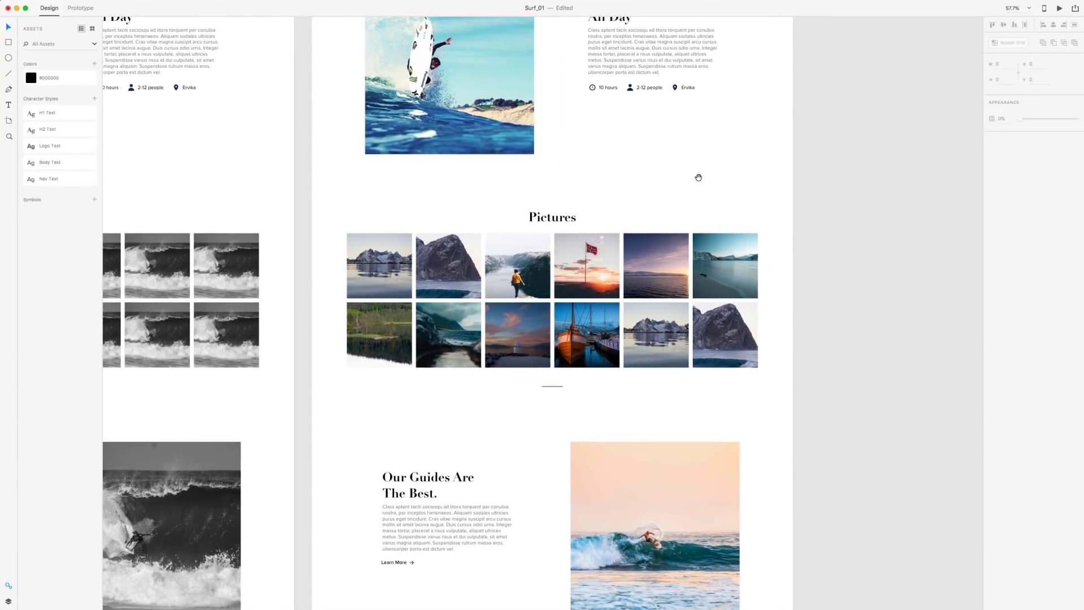
{"action": "left_click_drag", "start_coordinate": [676, 463], "coordinate": [655, 216]}
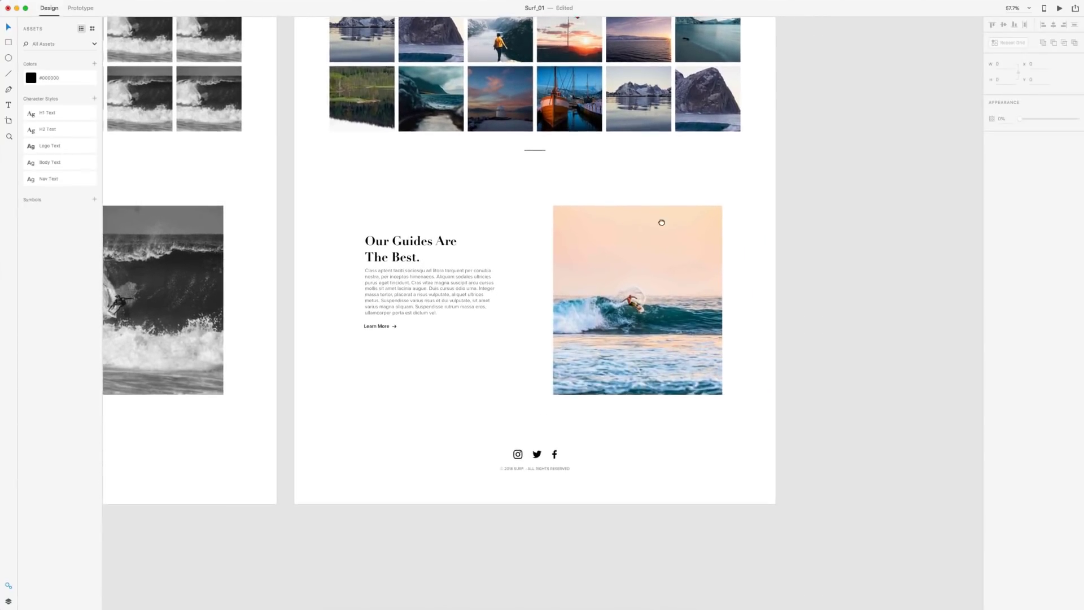
{"action": "scroll", "coordinate": [681, 253], "scroll_direction": "up", "scroll_amount": 5}
{"action": "scroll", "coordinate": [681, 252], "scroll_direction": "up", "scroll_amount": 7}
{"action": "left_click_drag", "start_coordinate": [700, 170], "coordinate": [653, 375]}
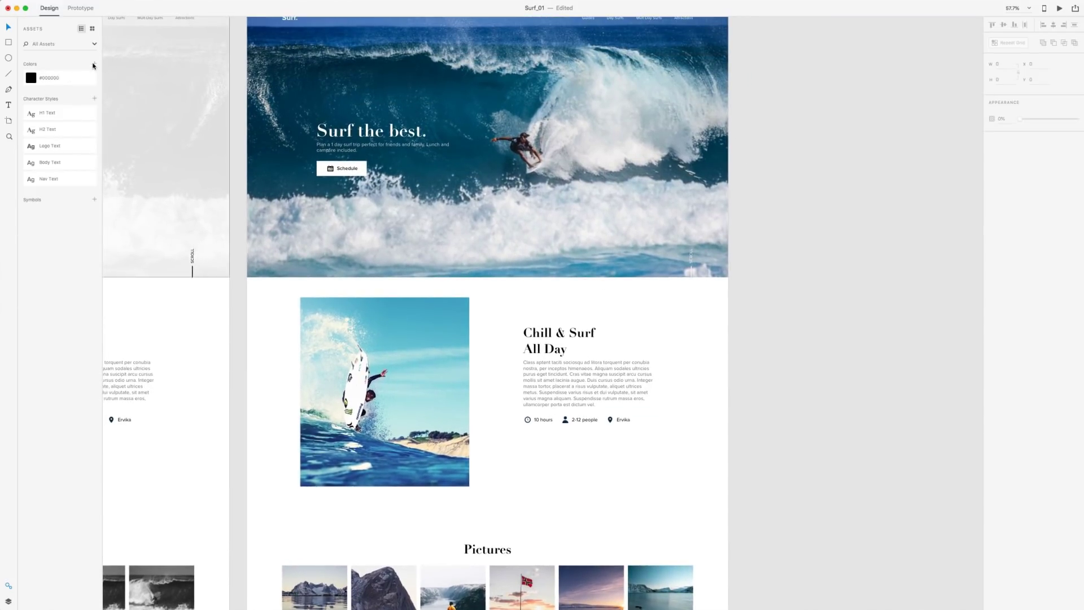
- Draw a borderless temporary rectangle filled #0C2943, save that navy to document colours, then delete it
{"action": "left_click", "coordinate": [8, 42]}
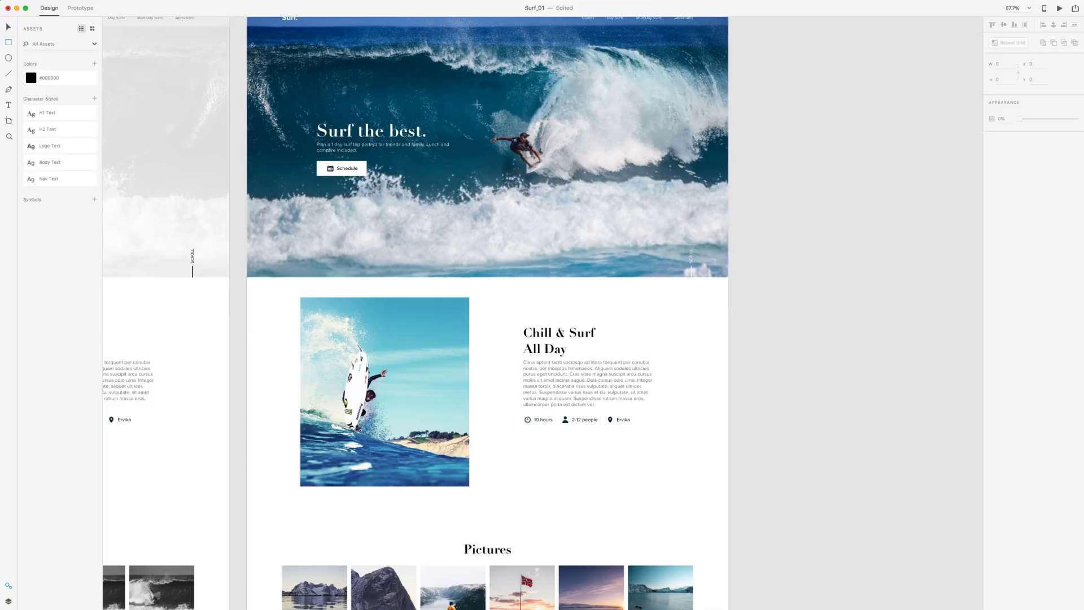
{"action": "left_click_drag", "start_coordinate": [791, 69], "coordinate": [877, 171]}
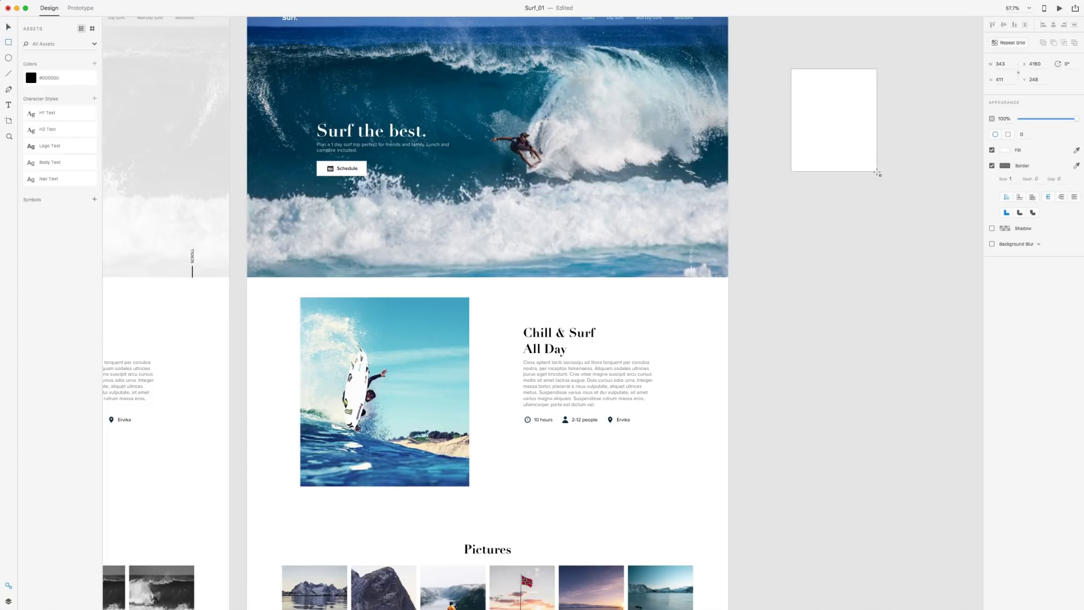
{"action": "left_click", "coordinate": [992, 166]}
{"action": "left_click", "coordinate": [1006, 150]}
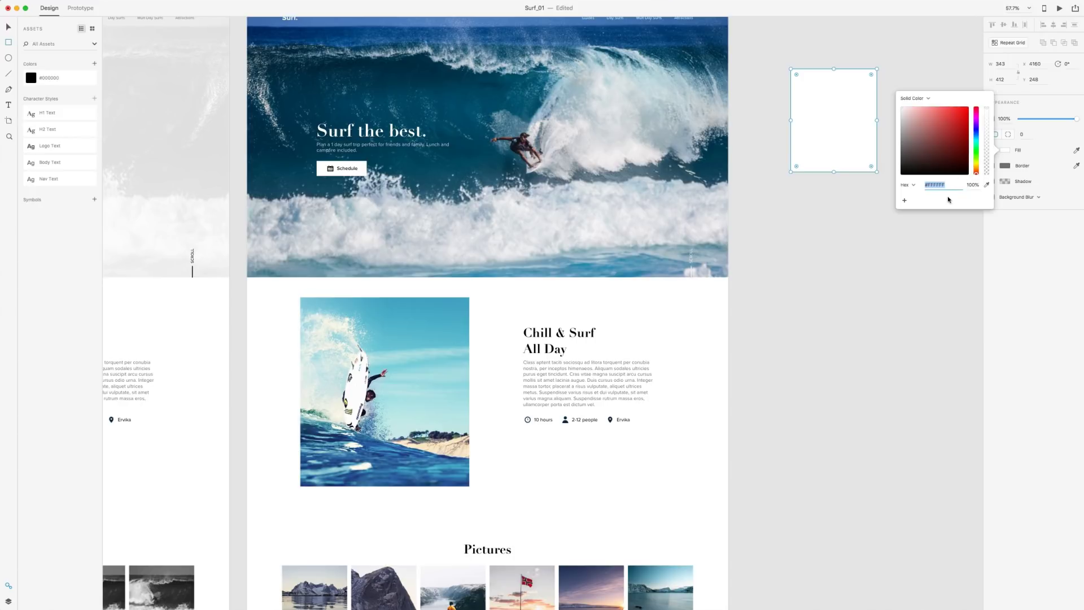
{"action": "type", "text": "0c2943"}
{"action": "key", "text": "Return"}
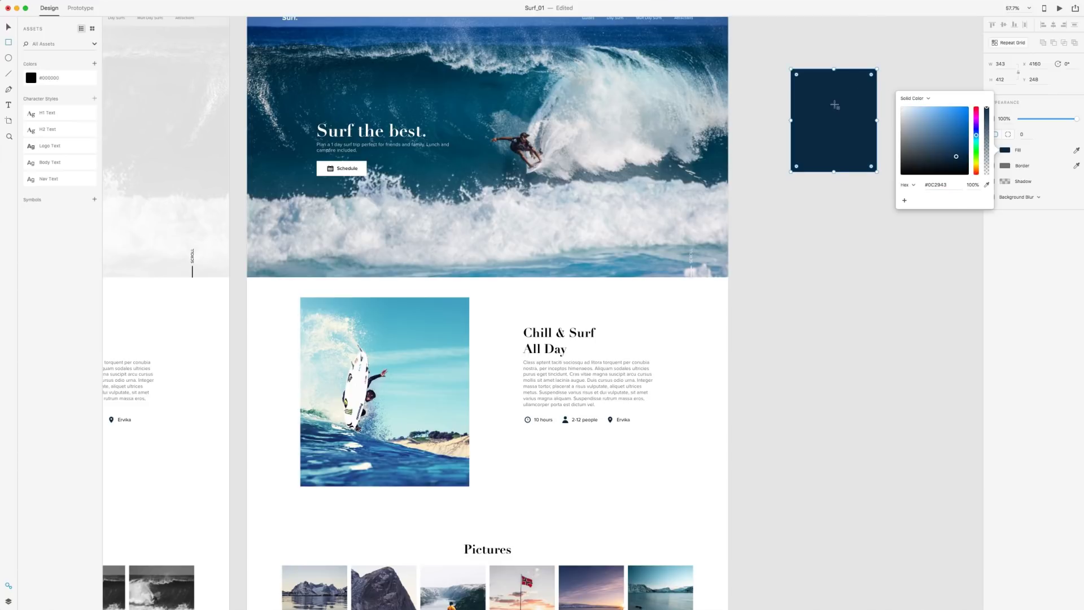
{"action": "left_click", "coordinate": [95, 65]}
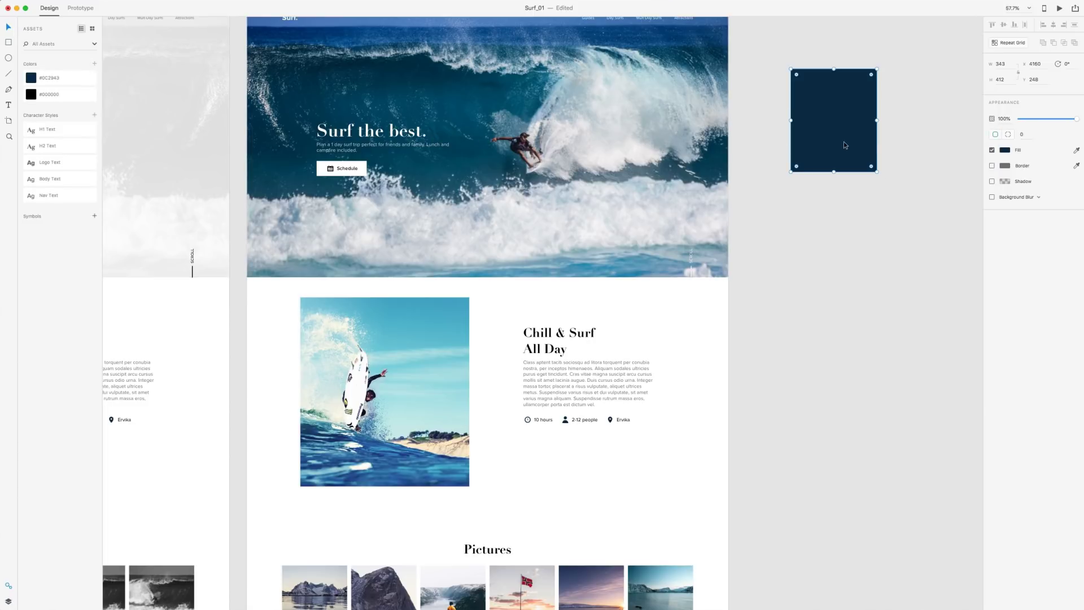
{"action": "key", "text": "Delete"}
- Apply navy #0C2943 to the Chill & Surf All Day, Pictures and Our Guides Are The Best. headings
{"action": "scroll", "coordinate": [690, 393], "scroll_direction": "down", "scroll_amount": 5}
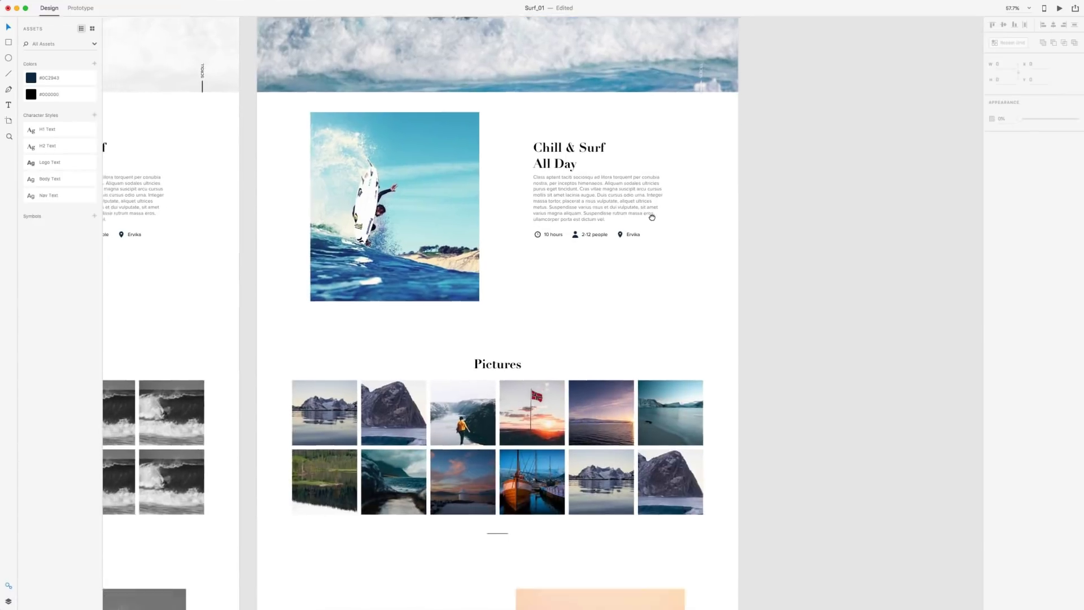
{"action": "scroll", "coordinate": [690, 388], "scroll_direction": "up", "scroll_amount": 8}
{"action": "scroll", "coordinate": [690, 387], "scroll_direction": "left", "scroll_amount": 2}
{"action": "scroll", "coordinate": [679, 275], "scroll_direction": "down", "scroll_amount": 10}
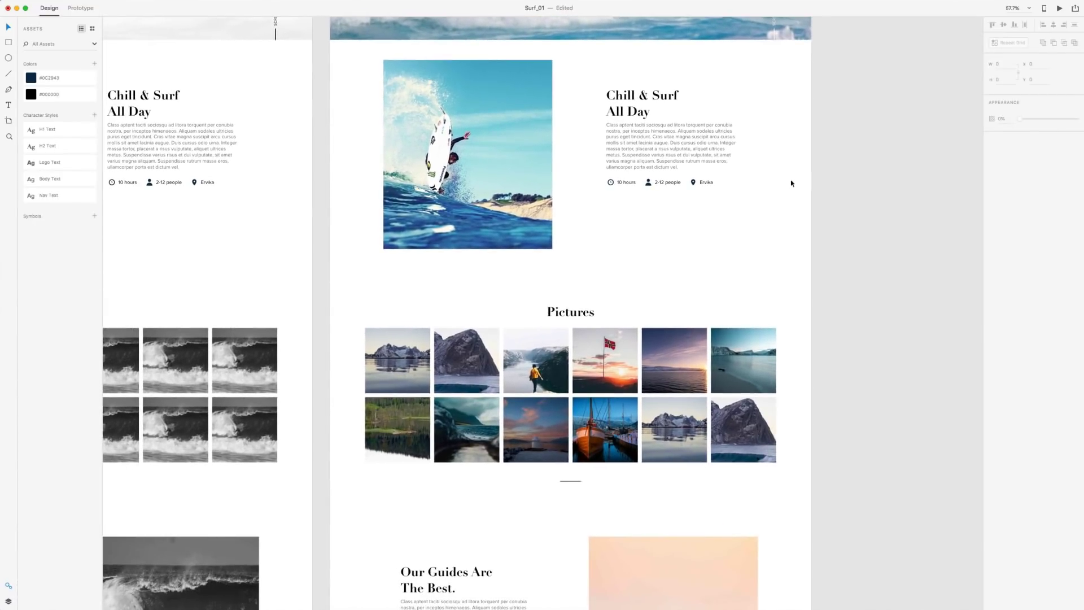
{"action": "left_click", "coordinate": [632, 103]}
{"action": "scroll", "coordinate": [696, 162], "scroll_direction": "down", "scroll_amount": 3}
{"action": "scroll", "coordinate": [697, 162], "scroll_direction": "left", "scroll_amount": 1}
{"action": "scroll", "coordinate": [697, 163], "scroll_direction": "down", "scroll_amount": 2}
{"action": "scroll", "coordinate": [697, 163], "scroll_direction": "left", "scroll_amount": 1}
{"action": "left_click", "coordinate": [598, 185], "text": "shift"}
{"action": "left_click", "coordinate": [467, 444], "text": "shift"}
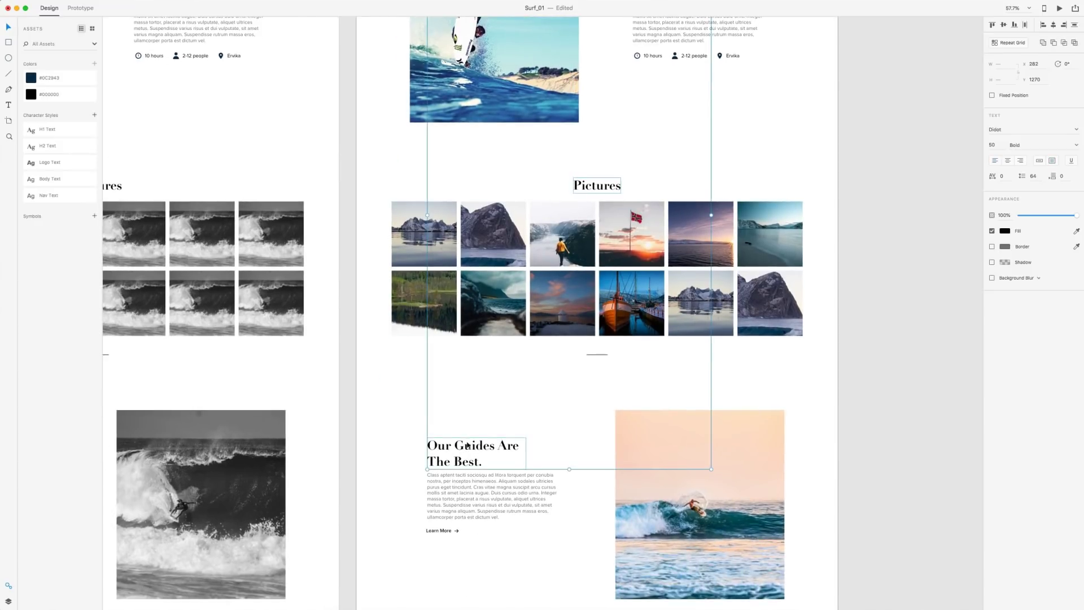
{"action": "left_click", "coordinate": [33, 78]}
{"action": "left_click", "coordinate": [890, 173]}
{"action": "scroll", "coordinate": [775, 97], "scroll_direction": "up", "scroll_amount": 3}
{"action": "scroll", "coordinate": [775, 97], "scroll_direction": "right", "scroll_amount": 1}
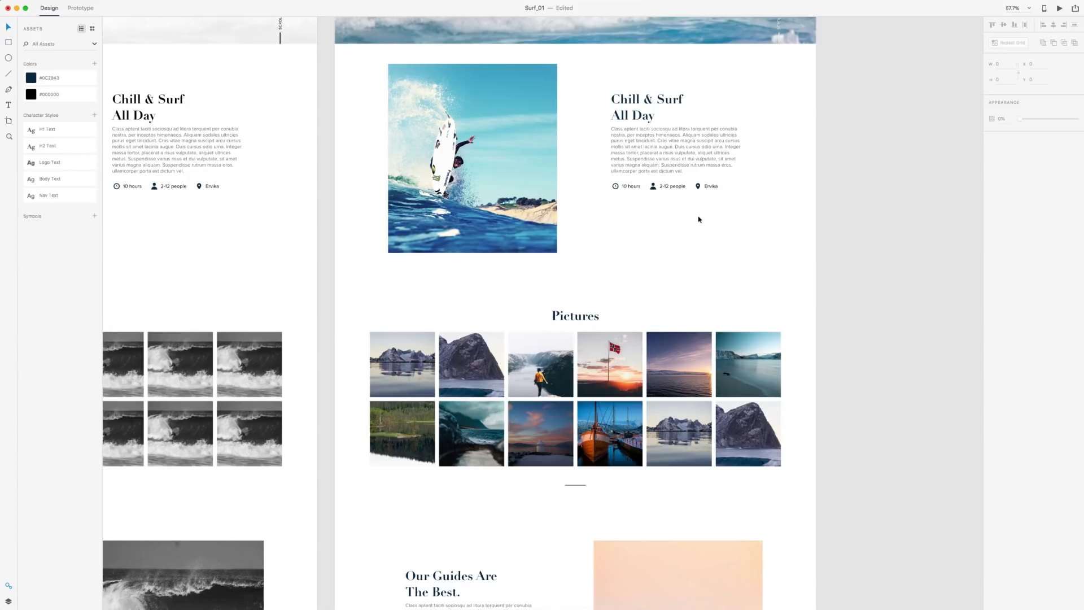
- Apply the saved navy #0C2943 to the Ervika, 2-12 people and 10 hours labels
{"action": "scroll", "coordinate": [717, 193], "scroll_direction": "right", "scroll_amount": 1}
{"action": "scroll", "coordinate": [717, 193], "scroll_direction": "down", "scroll_amount": 1}
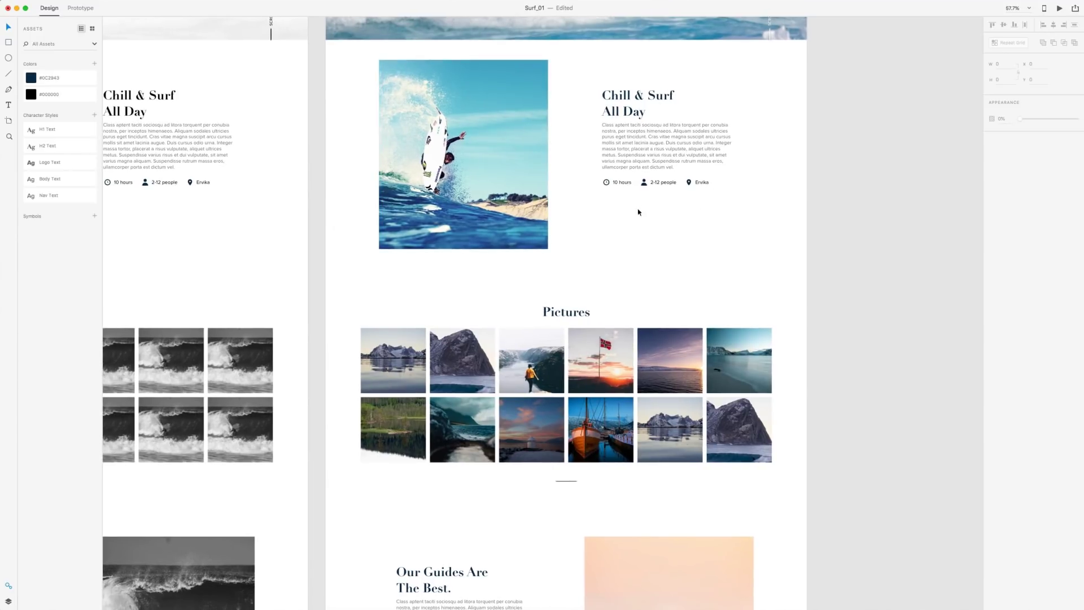
{"action": "scroll", "coordinate": [637, 211], "scroll_direction": "up", "scroll_amount": 5}
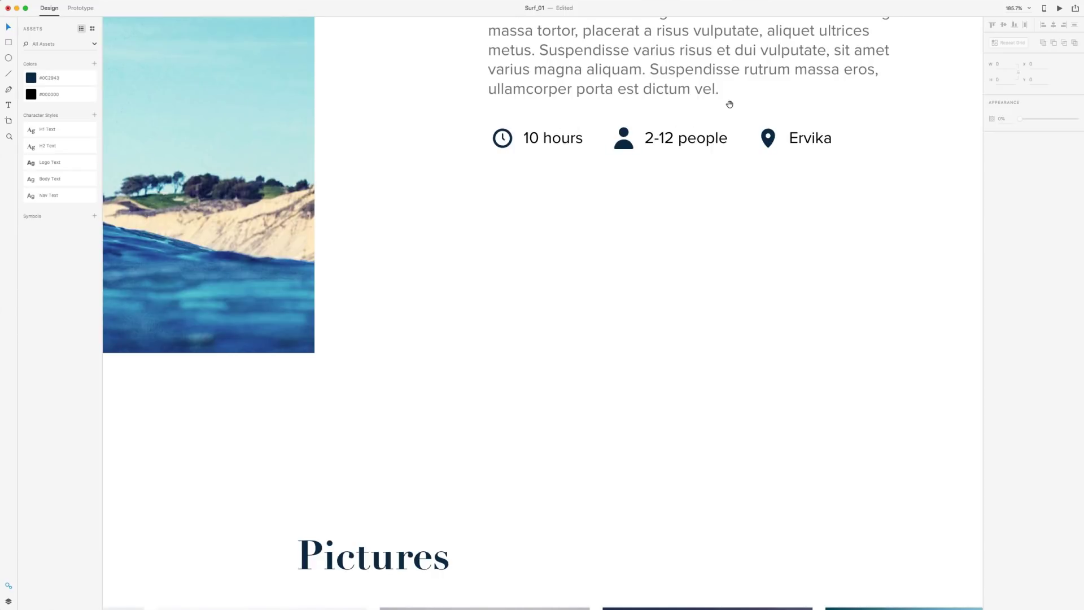
{"action": "scroll", "coordinate": [730, 104], "scroll_direction": "up", "scroll_amount": 1}
{"action": "scroll", "coordinate": [730, 104], "scroll_direction": "right", "scroll_amount": 2}
{"action": "left_click", "coordinate": [757, 161]}
{"action": "left_click", "coordinate": [623, 164], "text": "shift"}
{"action": "left_click", "coordinate": [497, 162], "text": "shift"}
{"action": "left_click", "coordinate": [44, 80]}
{"action": "left_click", "coordinate": [455, 188]}
- Check the colours of the clock, person and pin icons in the info row
{"action": "left_click", "coordinate": [456, 171]}
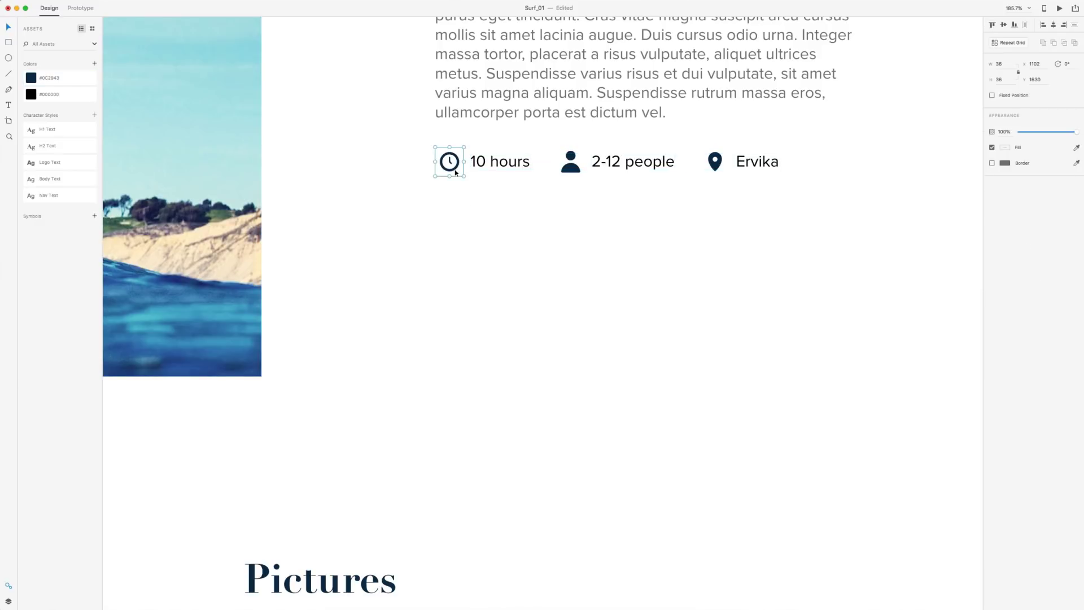
{"action": "left_click", "coordinate": [33, 79]}
{"action": "left_click", "coordinate": [570, 161]}
{"action": "left_click", "coordinate": [715, 161]}
{"action": "scroll", "coordinate": [661, 307], "scroll_direction": "down", "scroll_amount": 5}
{"action": "scroll", "coordinate": [661, 307], "scroll_direction": "down", "scroll_amount": 3}
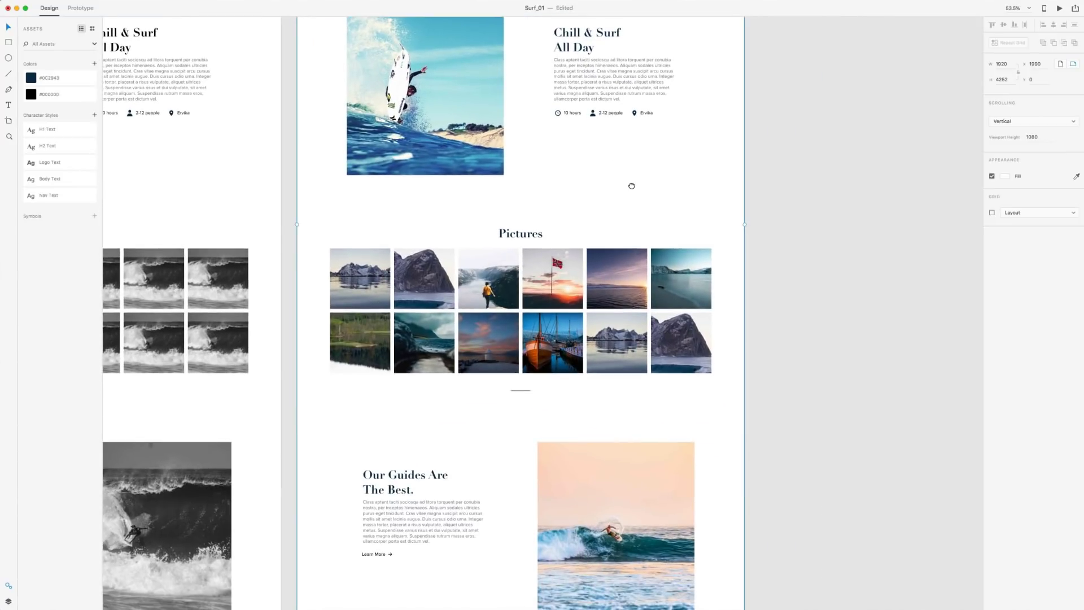
{"action": "scroll", "coordinate": [616, 302], "scroll_direction": "down", "scroll_amount": 2}
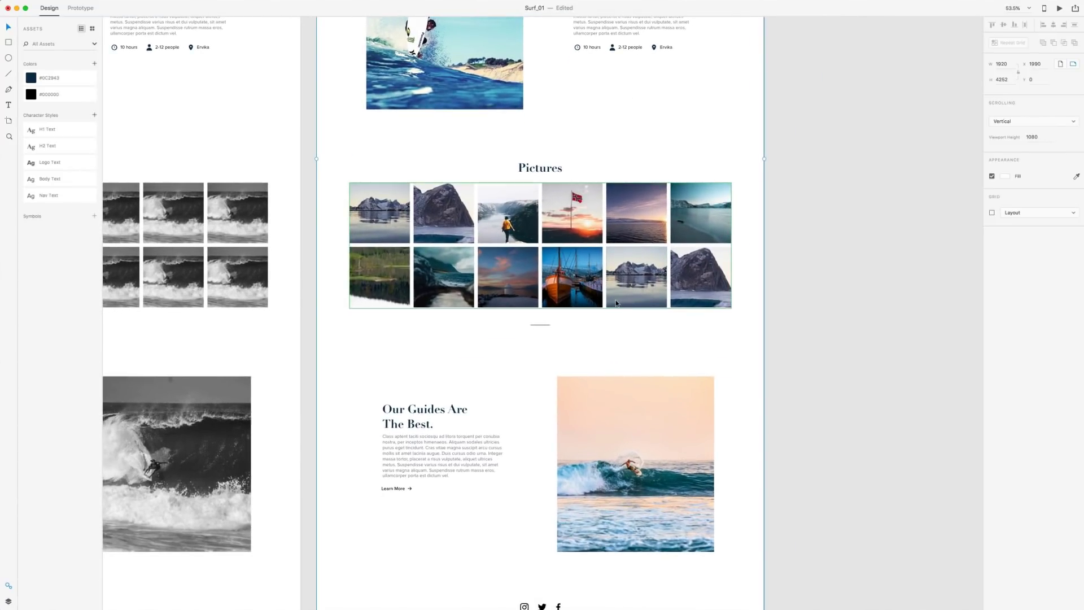
- Make the divider line under the Pictures grid navy #0C2943
{"action": "left_click", "coordinate": [547, 327]}
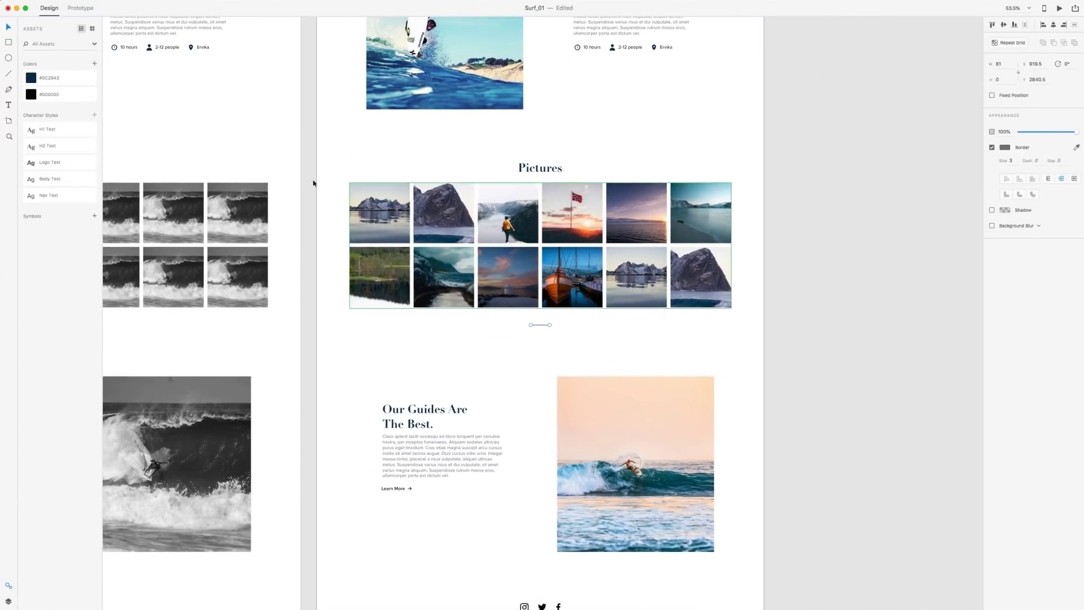
{"action": "left_click", "coordinate": [31, 82]}
{"action": "left_click", "coordinate": [519, 405]}
- Make the Learn More link text and its arrow navy #0C2943
{"action": "left_click_drag", "start_coordinate": [518, 405], "coordinate": [578, 245]}
{"action": "scroll", "coordinate": [440, 319], "scroll_direction": "up", "scroll_amount": 5}
{"action": "left_click", "coordinate": [445, 318]}
{"action": "double_click", "coordinate": [450, 319]}
{"action": "left_click", "coordinate": [34, 79]}
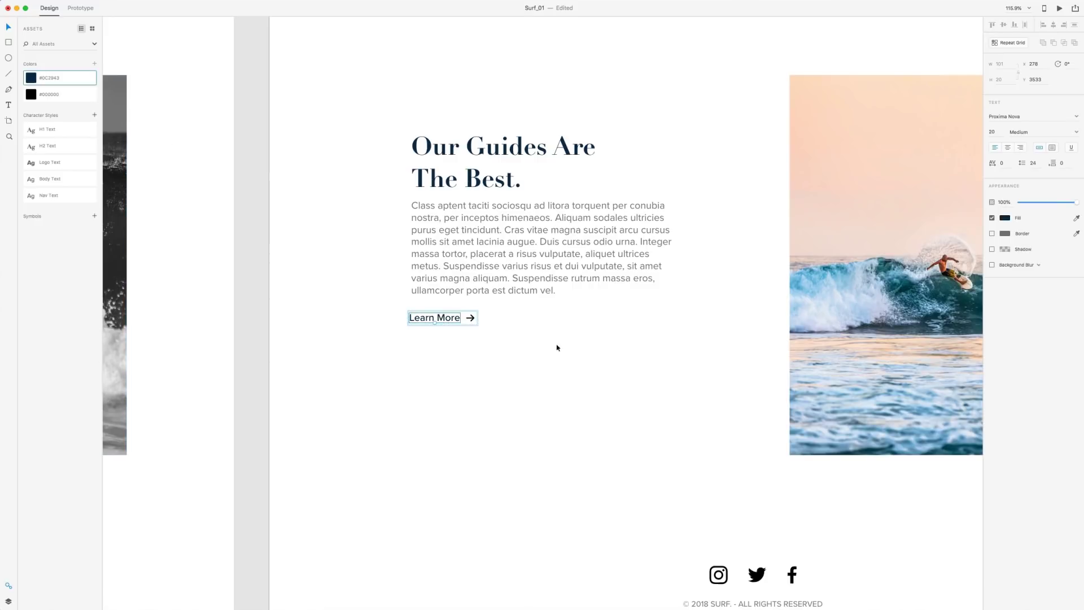
{"action": "left_click", "coordinate": [473, 320]}
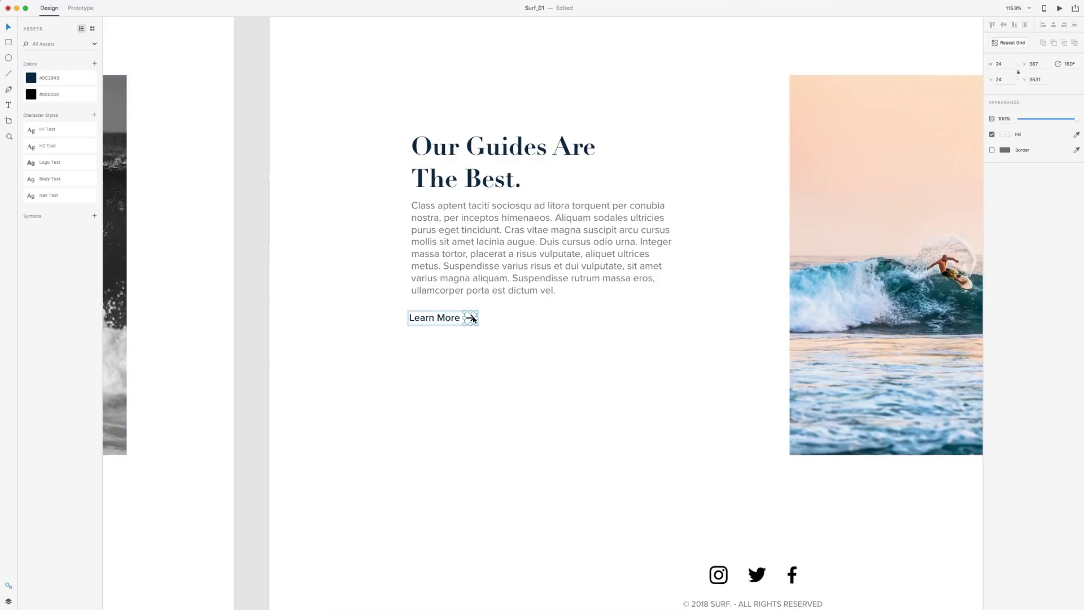
{"action": "scroll", "coordinate": [477, 325], "scroll_direction": "up", "scroll_amount": 5}
{"action": "double_click", "coordinate": [445, 291]}
{"action": "left_click", "coordinate": [34, 78]}
- Make the footer social icons navy #0C2943
{"action": "scroll", "coordinate": [652, 270], "scroll_direction": "down", "scroll_amount": 10}
{"action": "scroll", "coordinate": [661, 283], "scroll_direction": "down", "scroll_amount": 8}
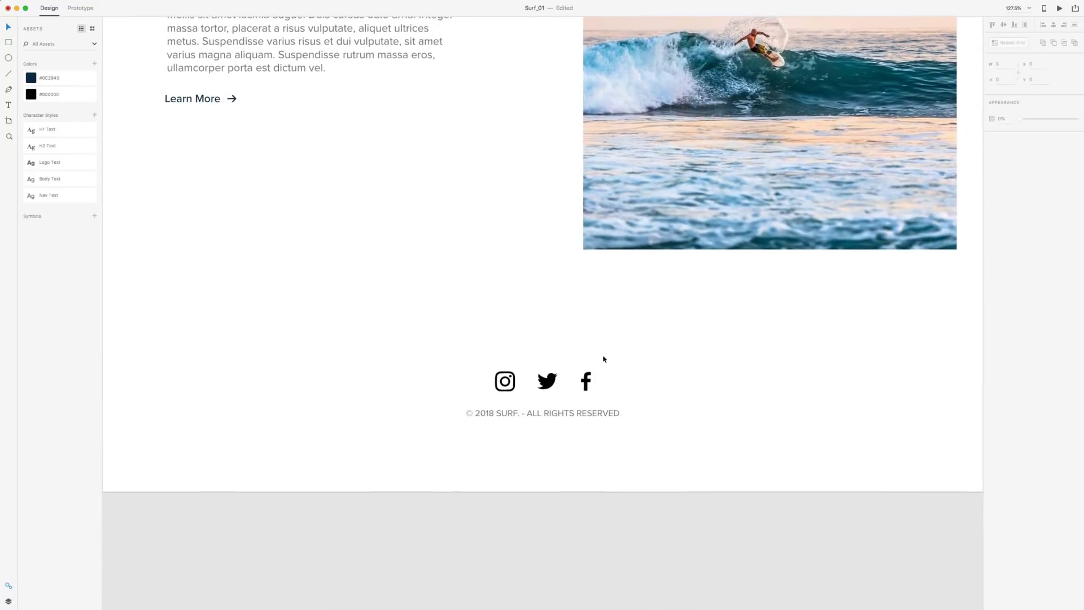
{"action": "scroll", "coordinate": [524, 385], "scroll_direction": "up", "scroll_amount": 3}
{"action": "left_click", "coordinate": [525, 386]}
{"action": "left_click", "coordinate": [31, 78]}
{"action": "left_click", "coordinate": [628, 217]}
{"action": "scroll", "coordinate": [629, 217], "scroll_direction": "down", "scroll_amount": 5}
- Make the Schedule button's label and calendar icon navy #0C2943
{"action": "scroll", "coordinate": [447, 158], "scroll_direction": "down", "scroll_amount": 5}
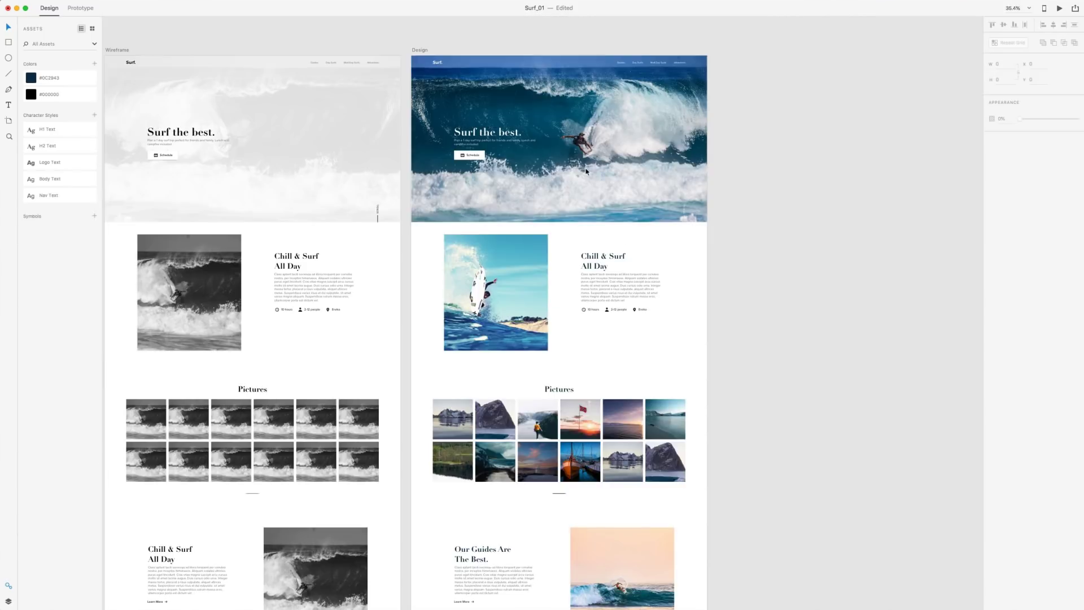
{"action": "scroll", "coordinate": [447, 158], "scroll_direction": "up", "scroll_amount": 6}
{"action": "scroll", "coordinate": [558, 153], "scroll_direction": "up", "scroll_amount": 3}
{"action": "left_click", "coordinate": [518, 161]}
{"action": "double_click", "coordinate": [518, 161]}
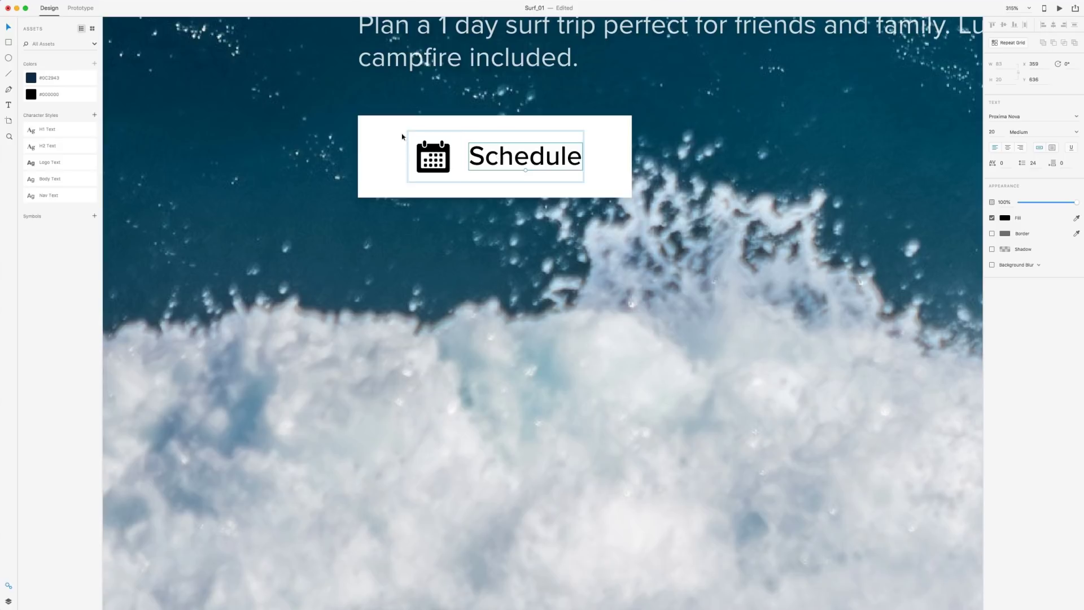
{"action": "left_click", "coordinate": [34, 79]}
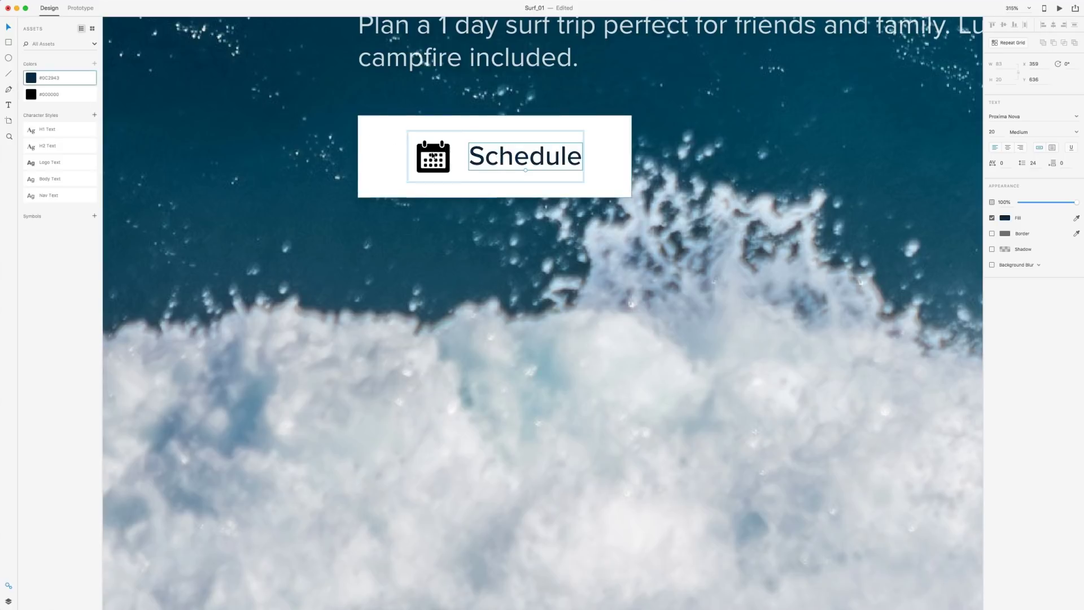
{"action": "left_click", "coordinate": [433, 157]}
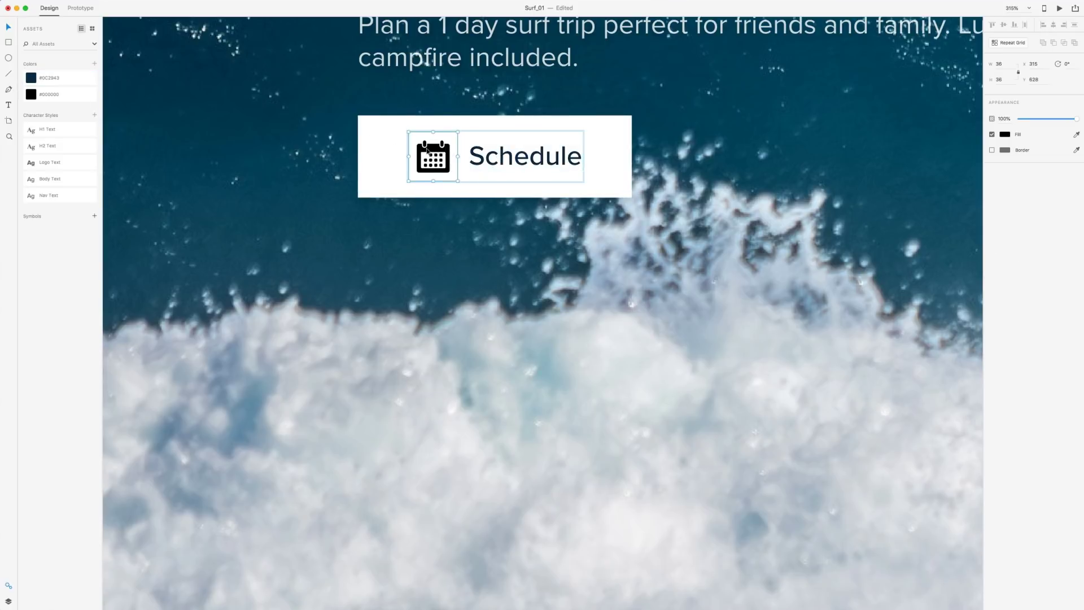
{"action": "left_click", "coordinate": [34, 79]}
- Give the whole Schedule button a corner radius of 3
{"action": "key", "text": "Escape"}
{"action": "scroll", "coordinate": [584, 249], "scroll_direction": "down", "scroll_amount": 5}
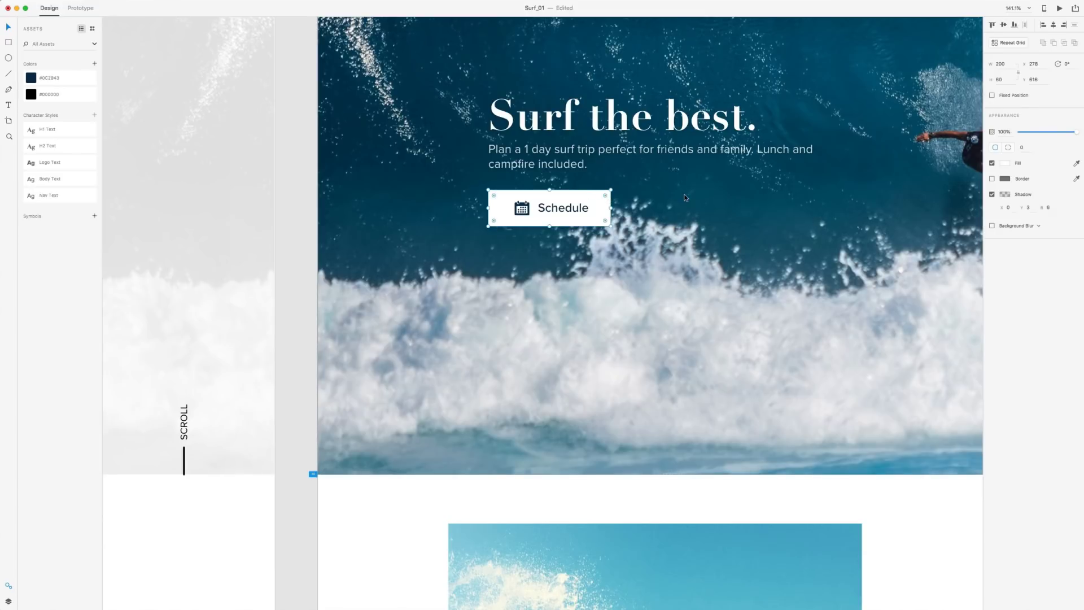
{"action": "left_click", "coordinate": [1023, 148]}
{"action": "type", "text": "3"}
{"action": "key", "text": "Return"}
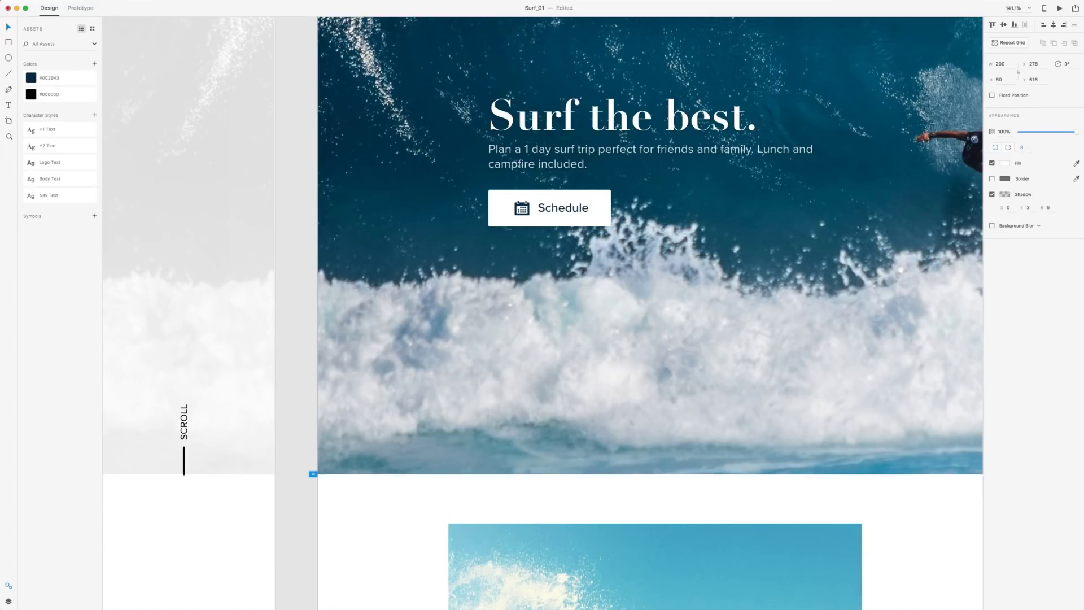
{"action": "left_click", "coordinate": [892, 183]}
{"action": "scroll", "coordinate": [889, 182], "scroll_direction": "down", "scroll_amount": 5}
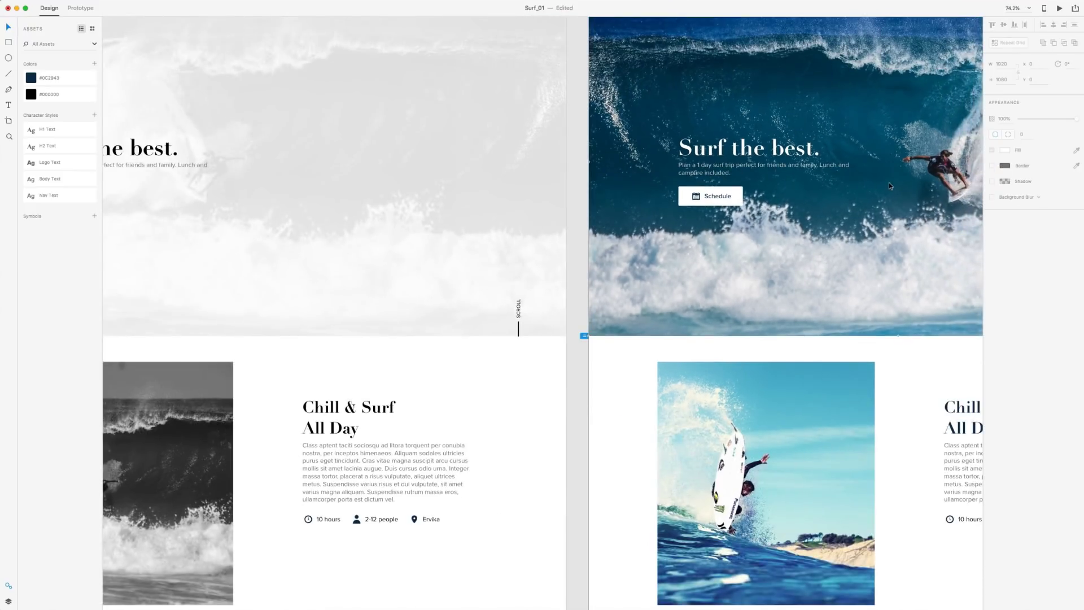
- Draw a borderless navy #0C2943 square and send it behind the surf photo's bottom-left corner
{"action": "scroll", "coordinate": [889, 182], "scroll_direction": "down", "scroll_amount": 5}
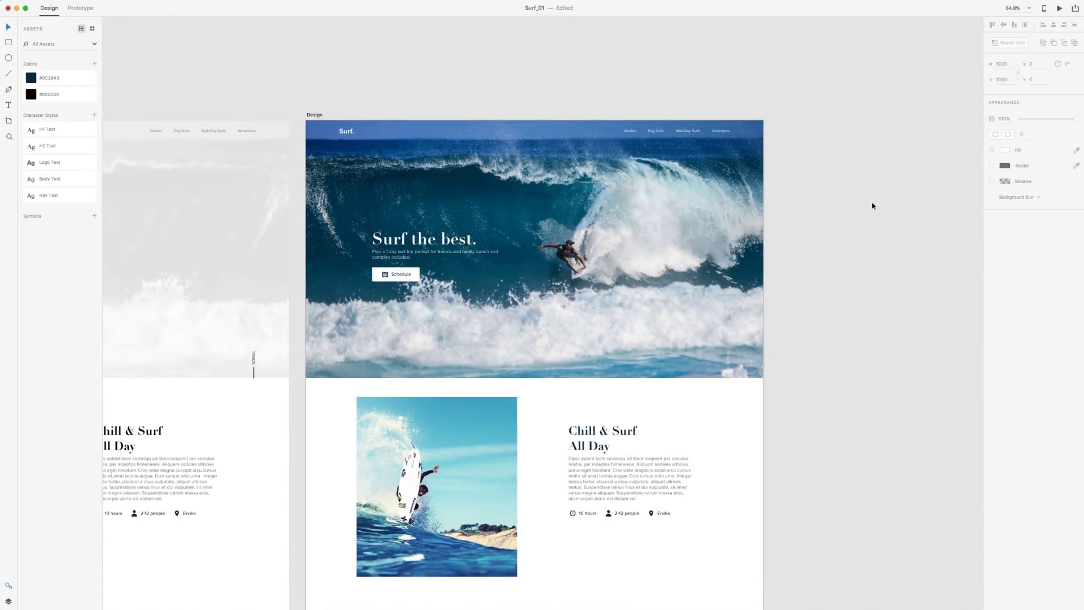
{"action": "scroll", "coordinate": [872, 206], "scroll_direction": "down", "scroll_amount": 10}
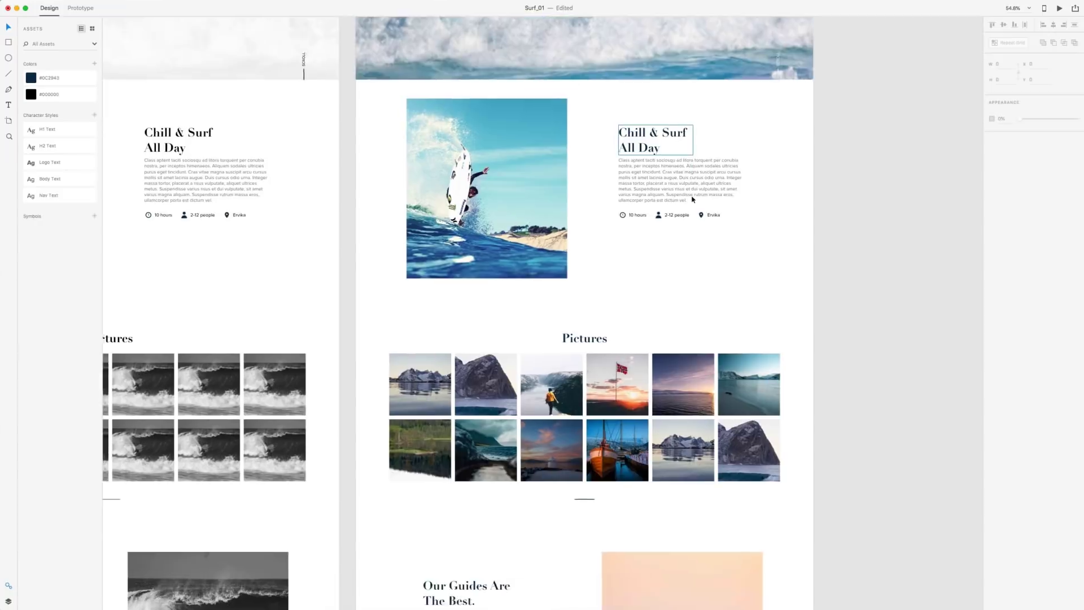
{"action": "scroll", "coordinate": [693, 199], "scroll_direction": "down", "scroll_amount": 5}
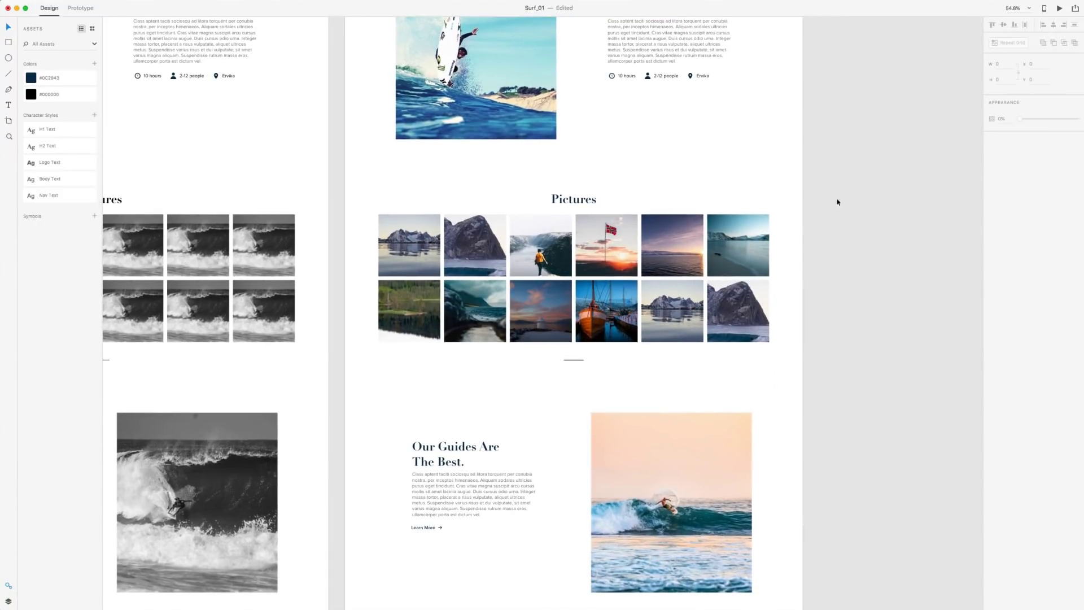
{"action": "scroll", "coordinate": [565, 170], "scroll_direction": "up", "scroll_amount": 7}
{"action": "left_click", "coordinate": [10, 43]}
{"action": "left_click_drag", "start_coordinate": [543, 283], "coordinate": [567, 307]}
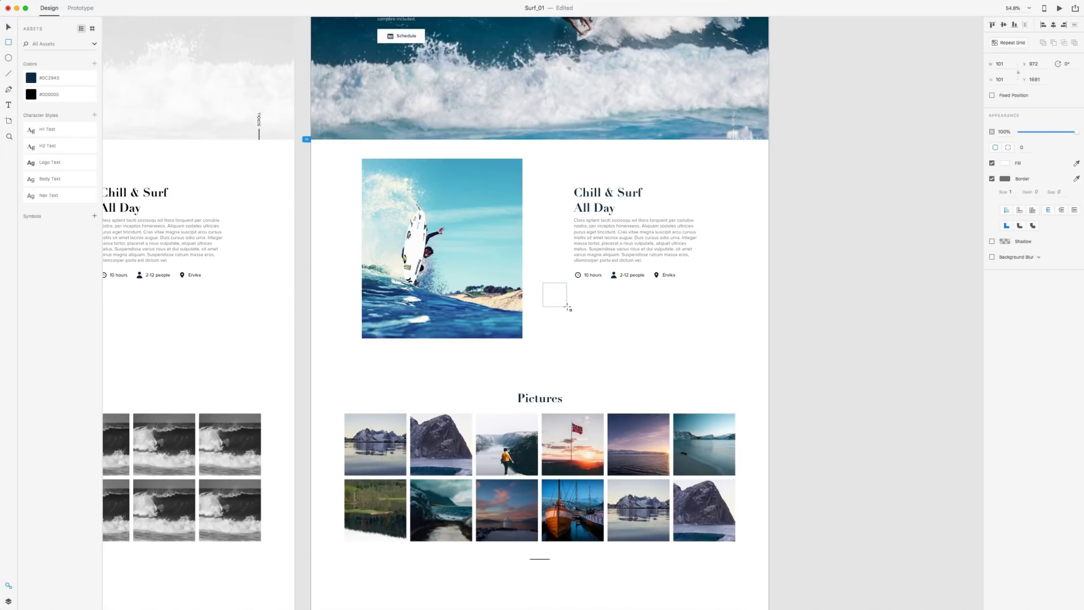
{"action": "left_click", "coordinate": [41, 79]}
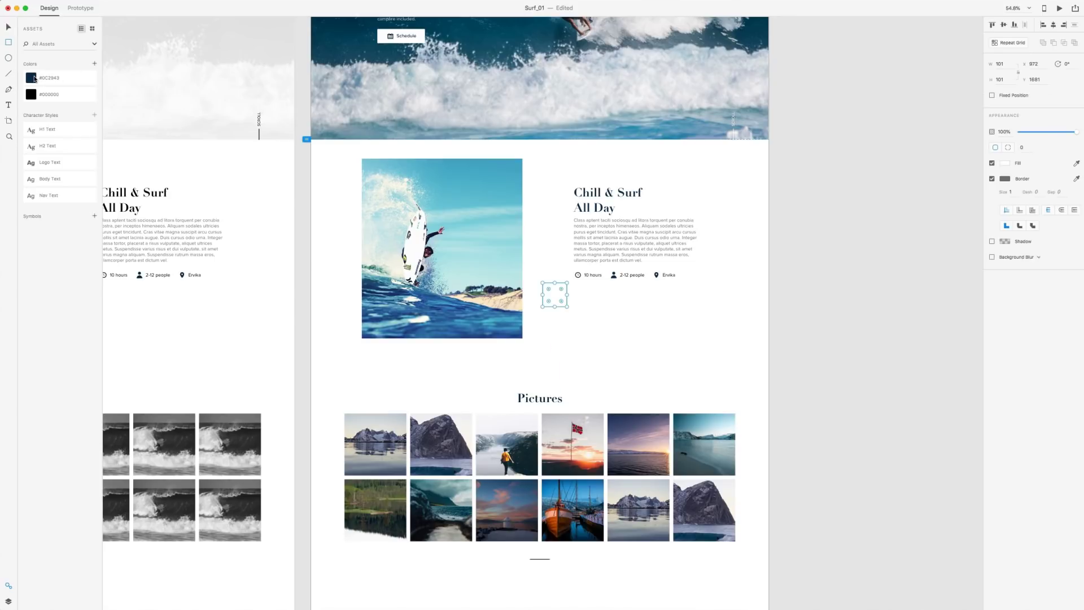
{"action": "left_click", "coordinate": [992, 179]}
{"action": "left_click_drag", "start_coordinate": [559, 293], "coordinate": [366, 336]}
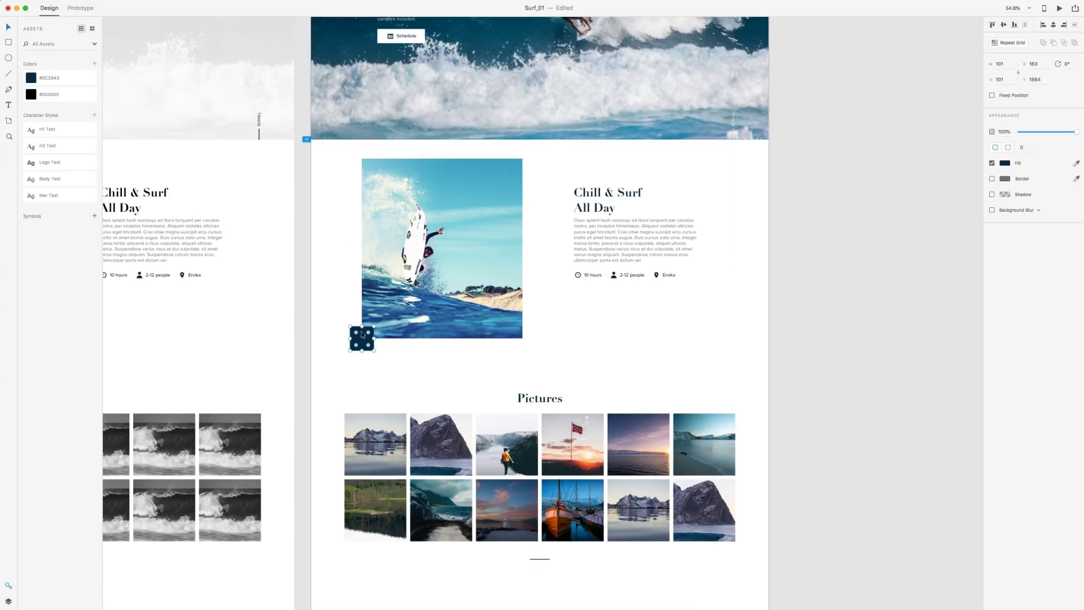
{"action": "key", "text": "super+bracketleft"}
{"action": "left_click", "coordinate": [763, 279]}
- Copy the navy square to the Our Guides Are The Best. photo's bottom-right corner
{"action": "mouse_move", "coordinate": [762, 279]}
{"action": "left_mouse_down"}
{"action": "mouse_move", "coordinate": [850, 263]}
{"action": "mouse_move", "coordinate": [821, 159]}
{"action": "left_mouse_up"}
{"action": "left_click_drag", "start_coordinate": [893, 317], "coordinate": [823, 171]}
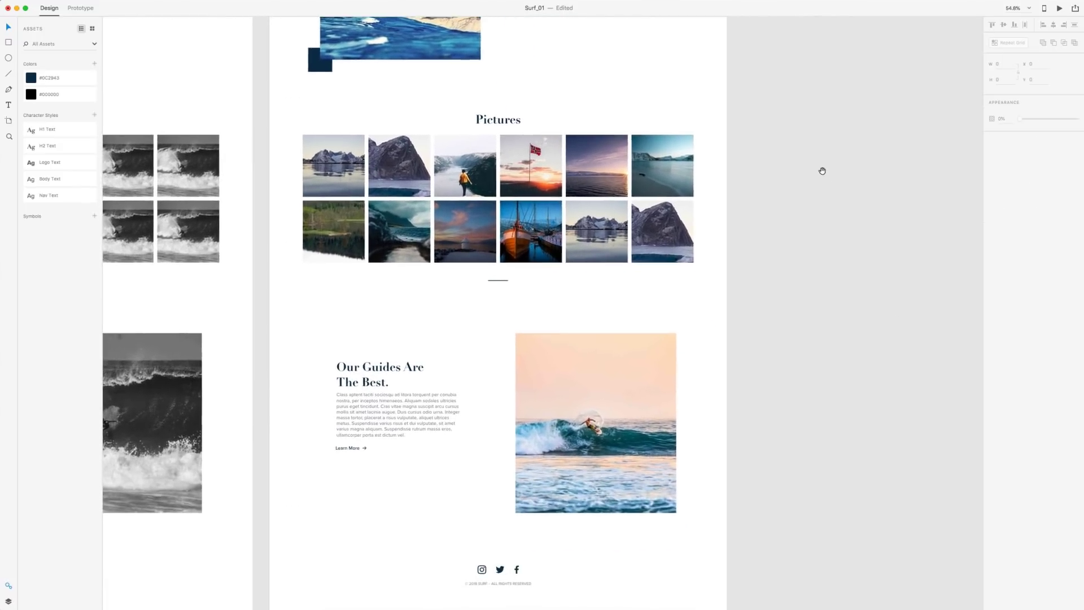
{"action": "left_click", "coordinate": [313, 66]}
{"action": "left_click_drag", "start_coordinate": [312, 66], "coordinate": [668, 514]}
{"action": "left_click", "coordinate": [811, 317]}
{"action": "left_click_drag", "start_coordinate": [719, 192], "coordinate": [716, 200]}
{"action": "scroll", "coordinate": [717, 200], "scroll_direction": "right", "scroll_amount": 3}
{"action": "scroll", "coordinate": [717, 200], "scroll_direction": "up", "scroll_amount": 2}
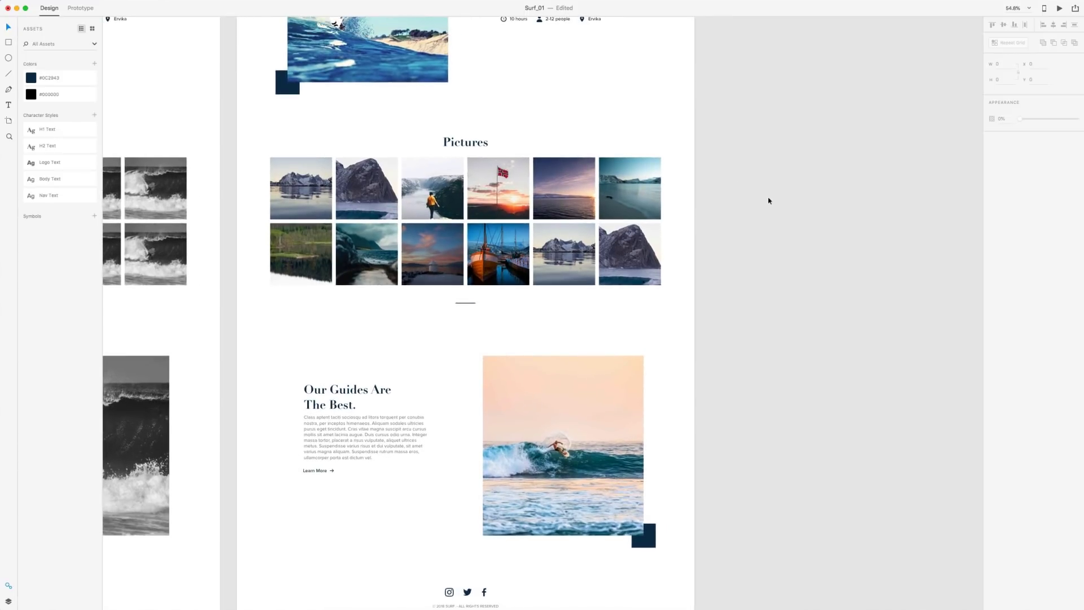
{"action": "scroll", "coordinate": [775, 201], "scroll_direction": "down", "scroll_amount": 3}
{"action": "scroll", "coordinate": [777, 201], "scroll_direction": "up", "scroll_amount": 4}
{"action": "scroll", "coordinate": [777, 201], "scroll_direction": "right", "scroll_amount": 2}
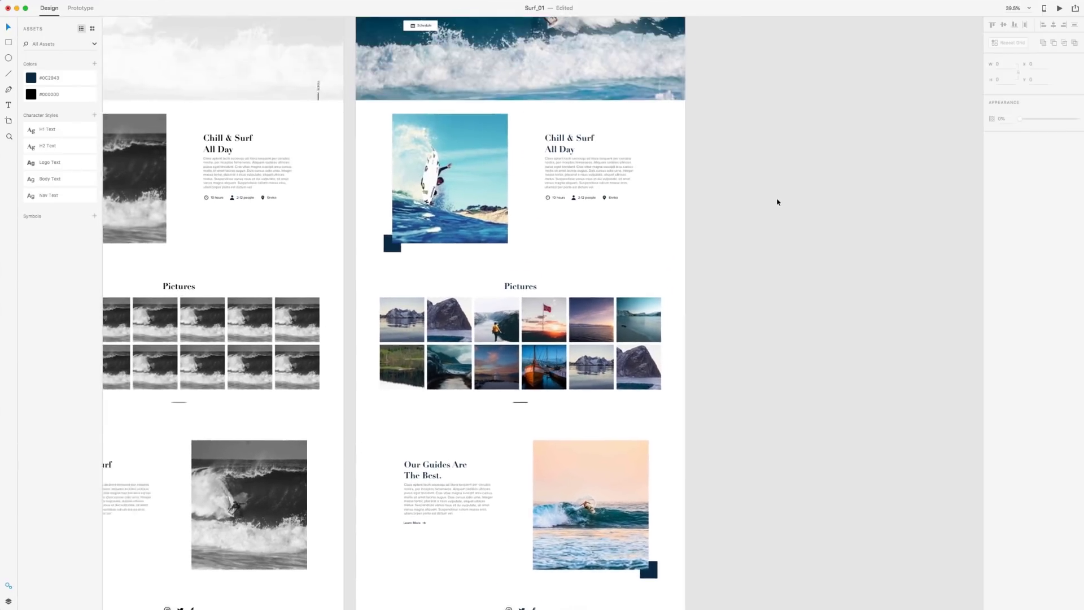
{"action": "scroll", "coordinate": [777, 202], "scroll_direction": "down", "scroll_amount": 3}
- Recolour both accent squares with fill hex #26547C
{"action": "scroll", "coordinate": [779, 203], "scroll_direction": "up", "scroll_amount": 3}
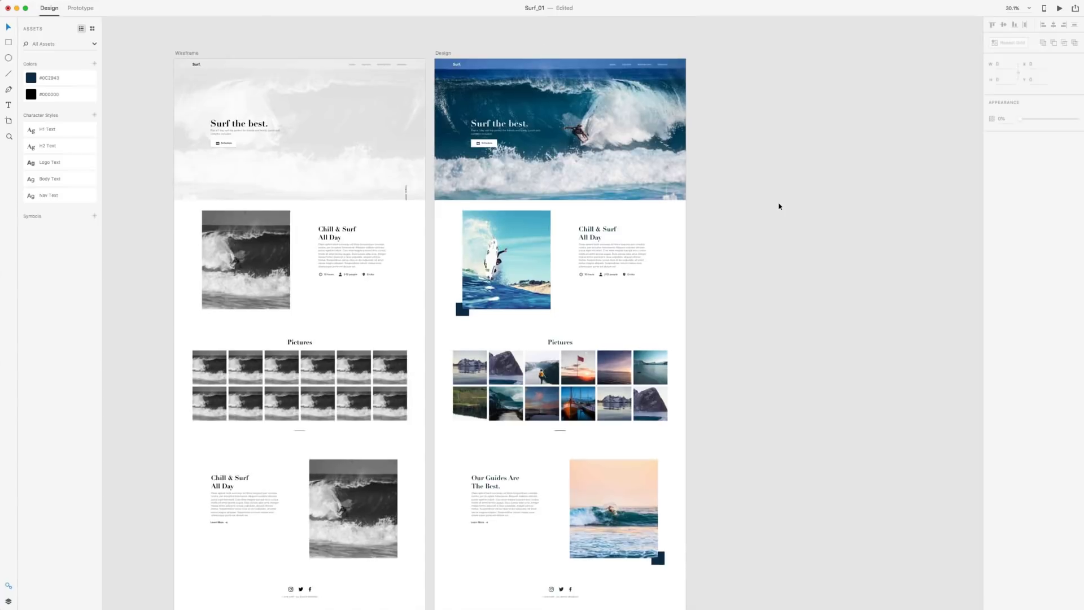
{"action": "scroll", "coordinate": [782, 205], "scroll_direction": "down", "scroll_amount": 1}
{"action": "left_click", "coordinate": [455, 287]}
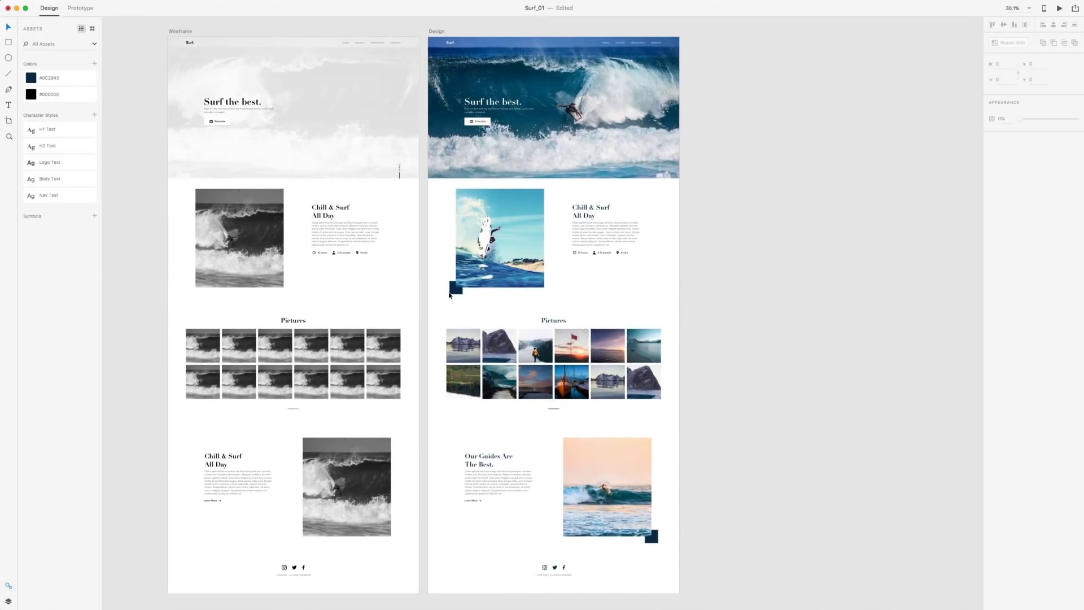
{"action": "left_click", "coordinate": [654, 541], "text": "shift"}
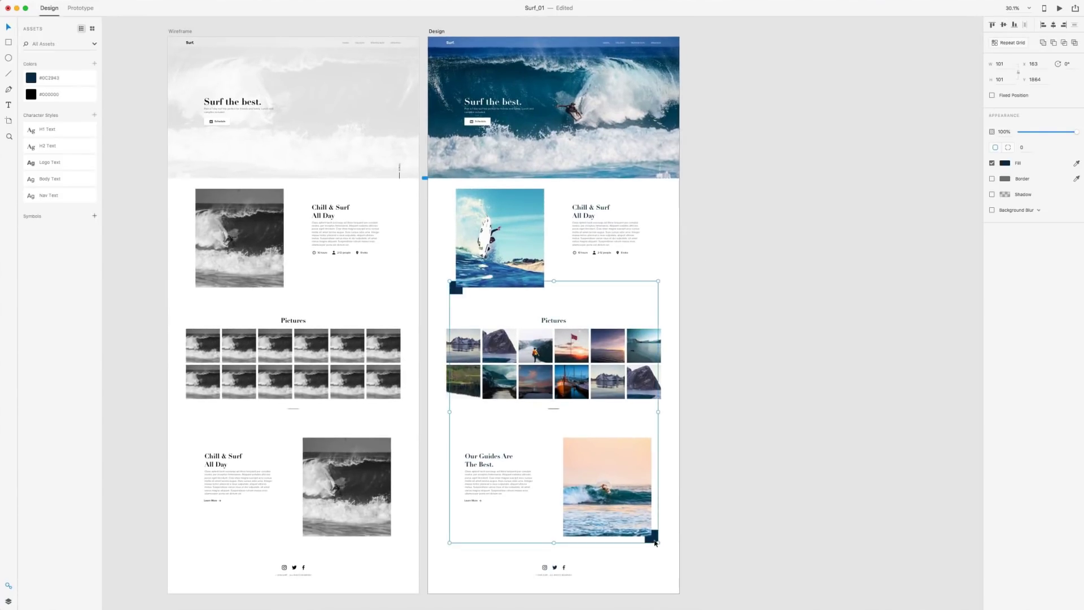
{"action": "left_click", "coordinate": [1007, 164]}
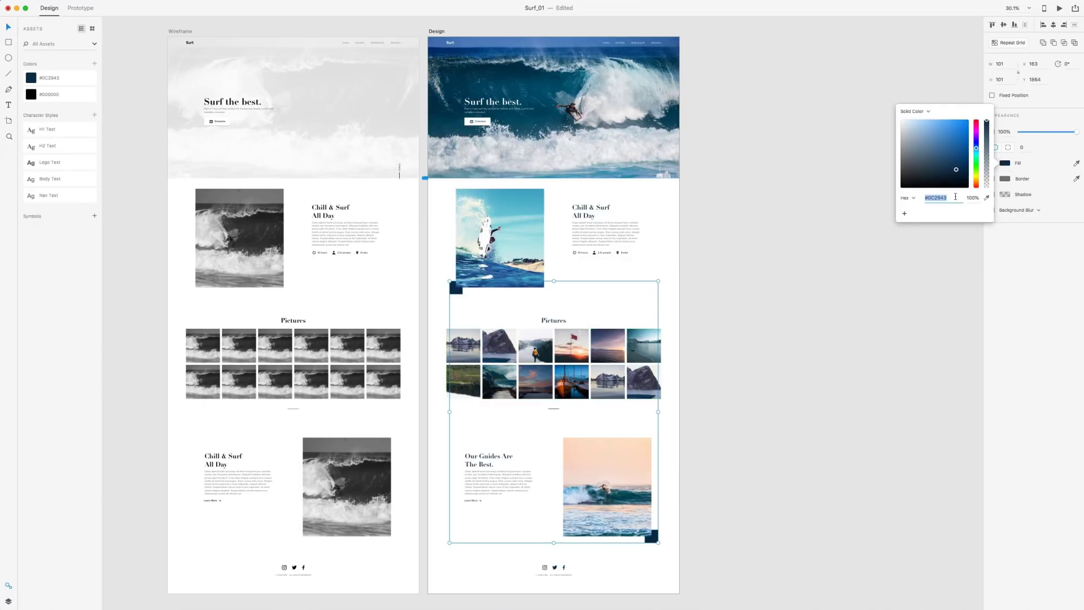
{"action": "type", "text": "26547C"}
{"action": "key", "text": "Return"}
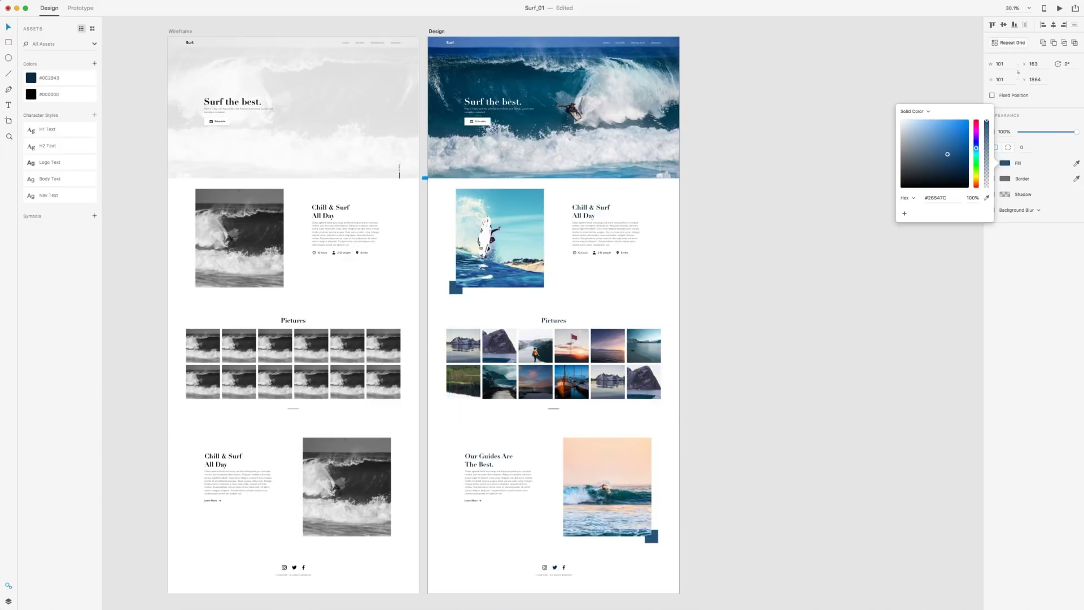
{"action": "left_click", "coordinate": [793, 226]}
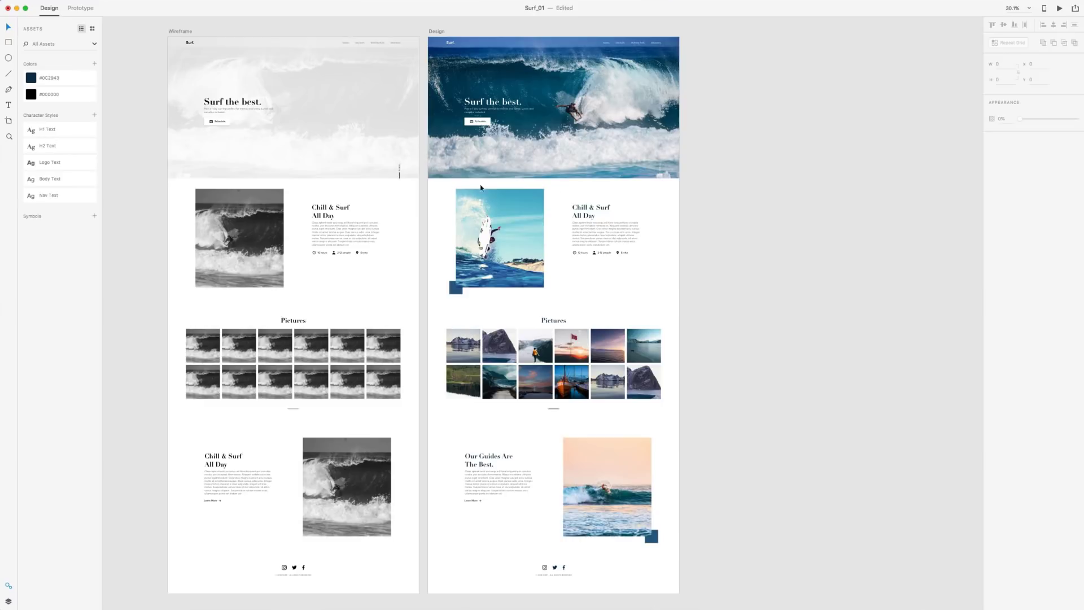
- Save the blue #26547C from one square to the document colours
{"action": "left_click", "coordinate": [458, 290]}
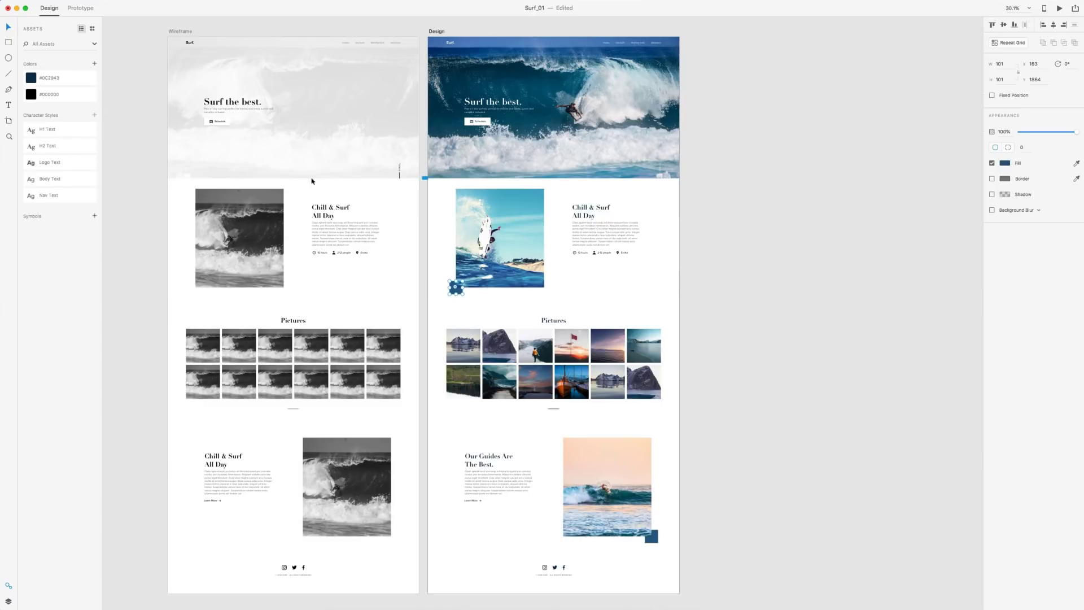
{"action": "left_click", "coordinate": [94, 63]}
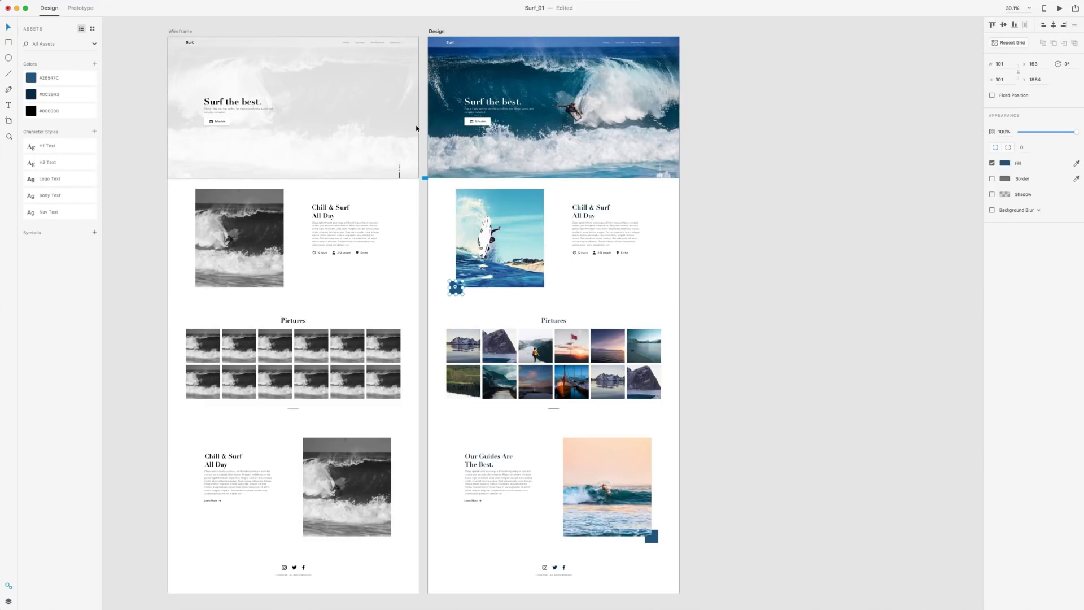
{"action": "left_click", "coordinate": [756, 192]}
{"action": "left_click_drag", "start_coordinate": [778, 169], "coordinate": [790, 128]}
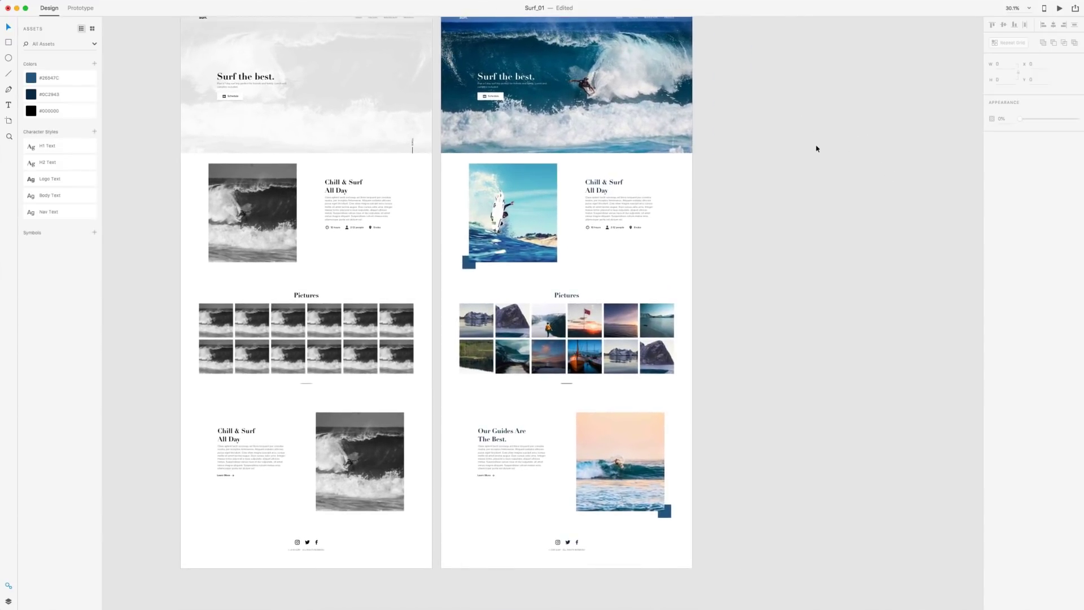
{"action": "left_click", "coordinate": [1059, 8]}
{"action": "left_click", "coordinate": [621, 536]}
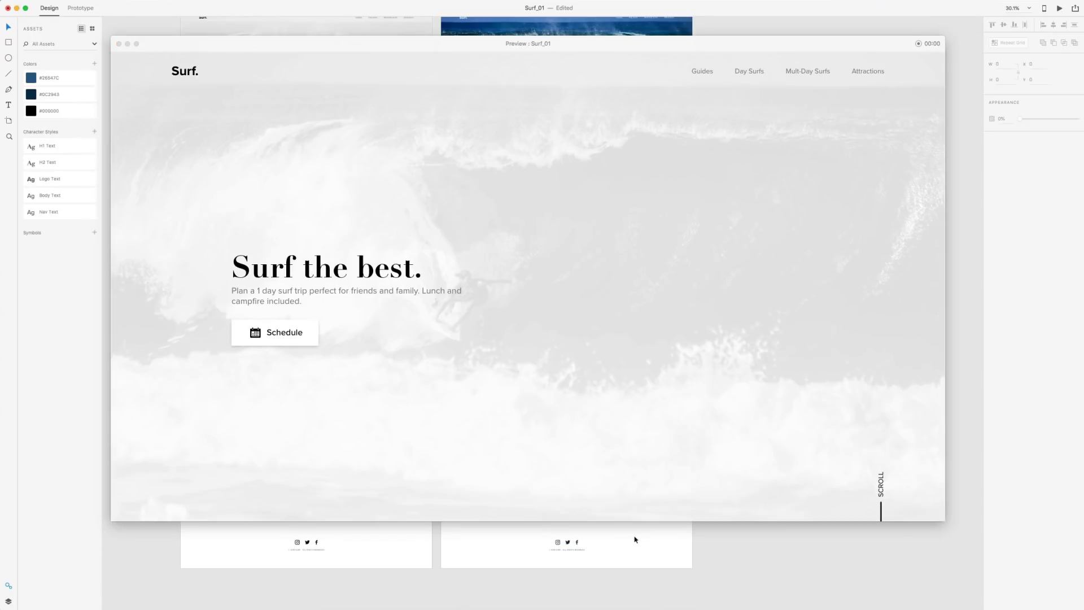
{"action": "left_click_drag", "start_coordinate": [366, 45], "coordinate": [382, 38]}
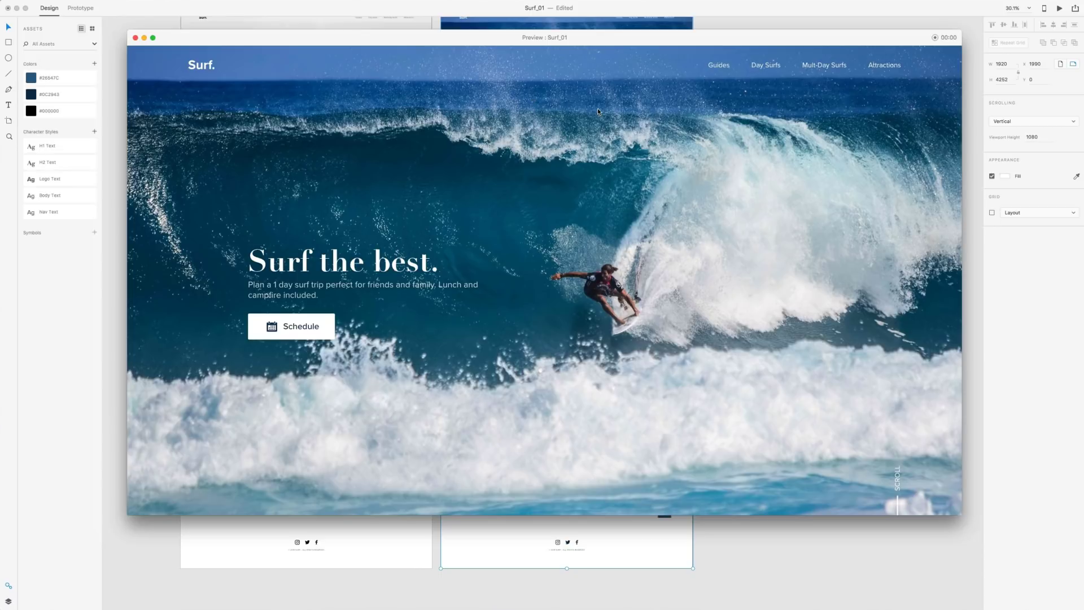
{"action": "scroll", "coordinate": [671, 174], "scroll_direction": "down", "scroll_amount": 2}
{"action": "scroll", "coordinate": [675, 176], "scroll_direction": "up", "scroll_amount": 2}
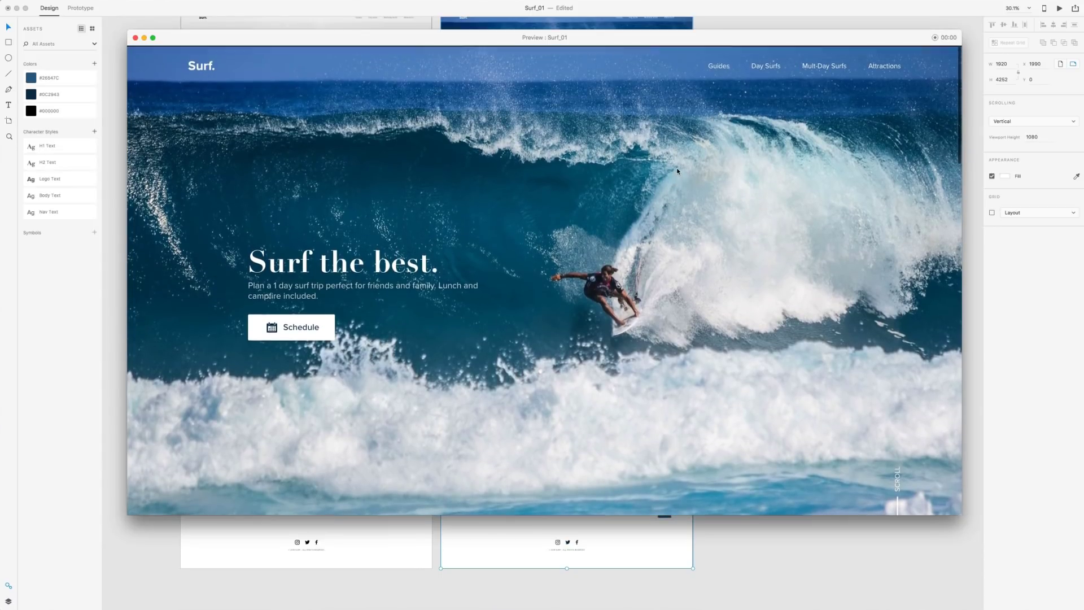
{"action": "scroll", "coordinate": [677, 175], "scroll_direction": "down", "scroll_amount": 10}
{"action": "scroll", "coordinate": [678, 172], "scroll_direction": "down", "scroll_amount": 2}
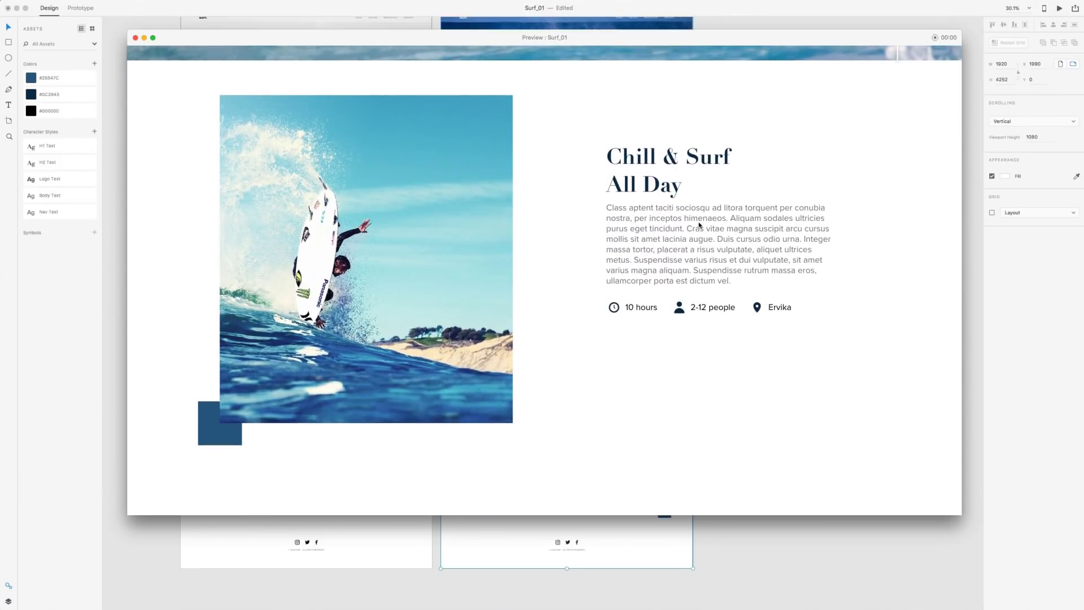
{"action": "scroll", "coordinate": [683, 254], "scroll_direction": "down", "scroll_amount": 10}
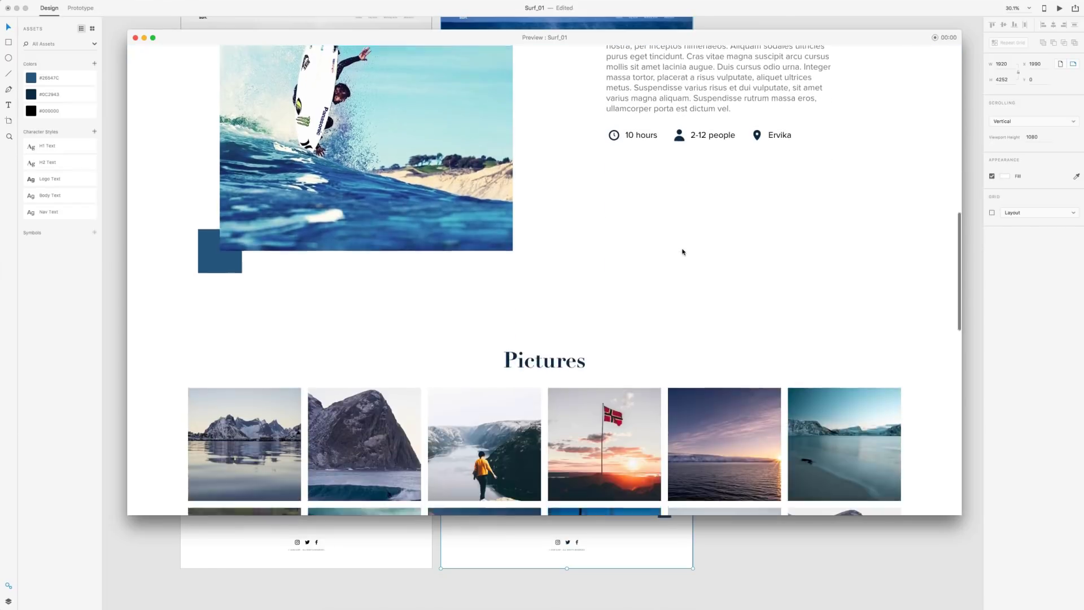
{"action": "scroll", "coordinate": [682, 251], "scroll_direction": "down", "scroll_amount": 8}
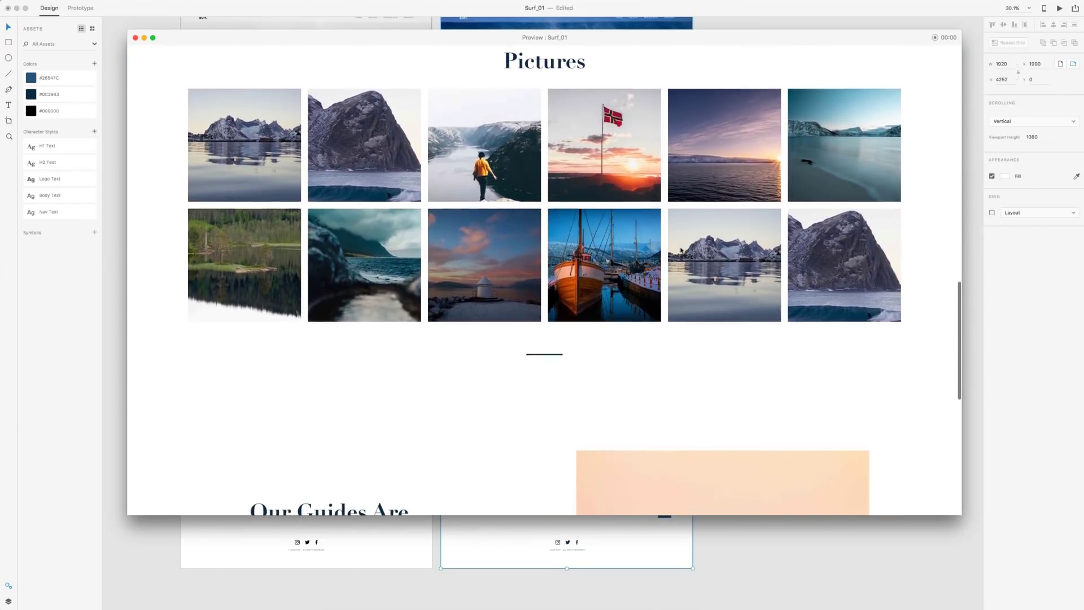
{"action": "scroll", "coordinate": [684, 249], "scroll_direction": "down", "scroll_amount": 2}
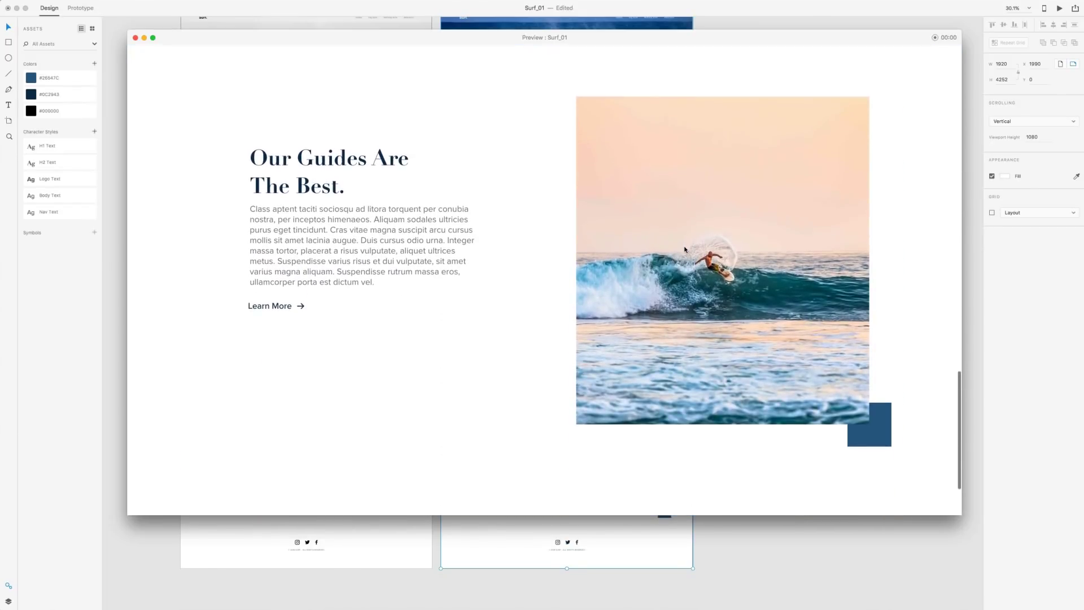
{"action": "scroll", "coordinate": [499, 220], "scroll_direction": "down", "scroll_amount": 4}
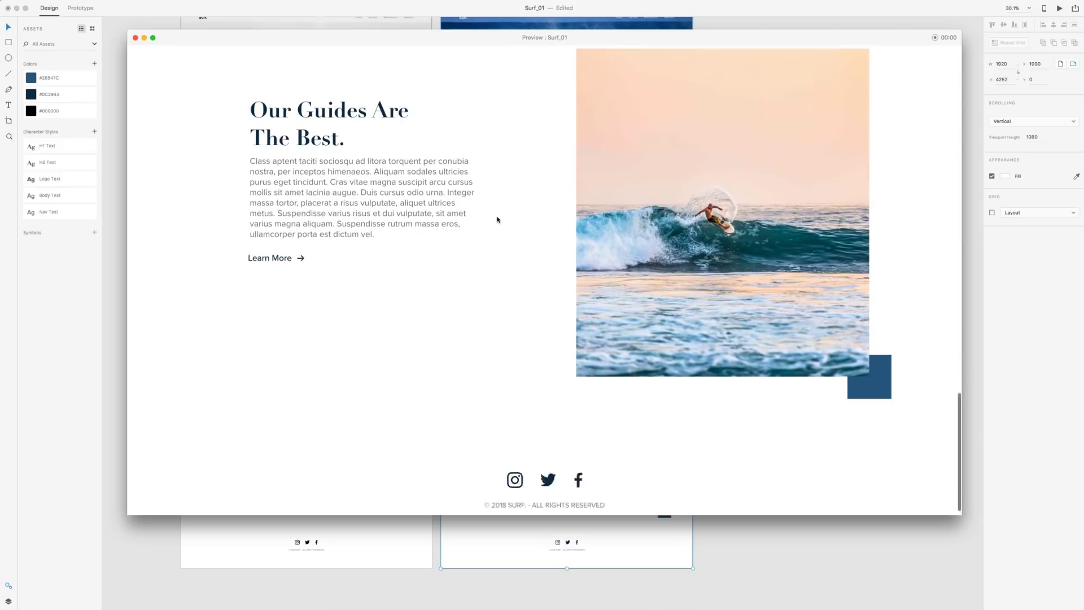
{"action": "scroll", "coordinate": [603, 390], "scroll_direction": "up", "scroll_amount": 20}
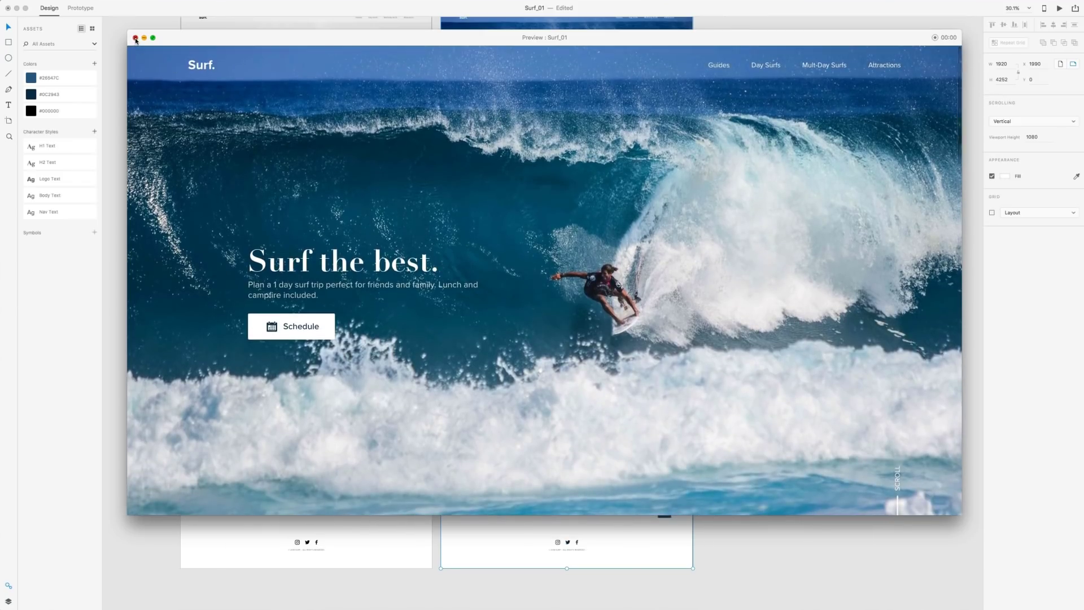
{"action": "left_click", "coordinate": [135, 37]}
{"action": "left_click", "coordinate": [843, 258]}
{"action": "scroll", "coordinate": [843, 258], "scroll_direction": "up", "scroll_amount": 3}
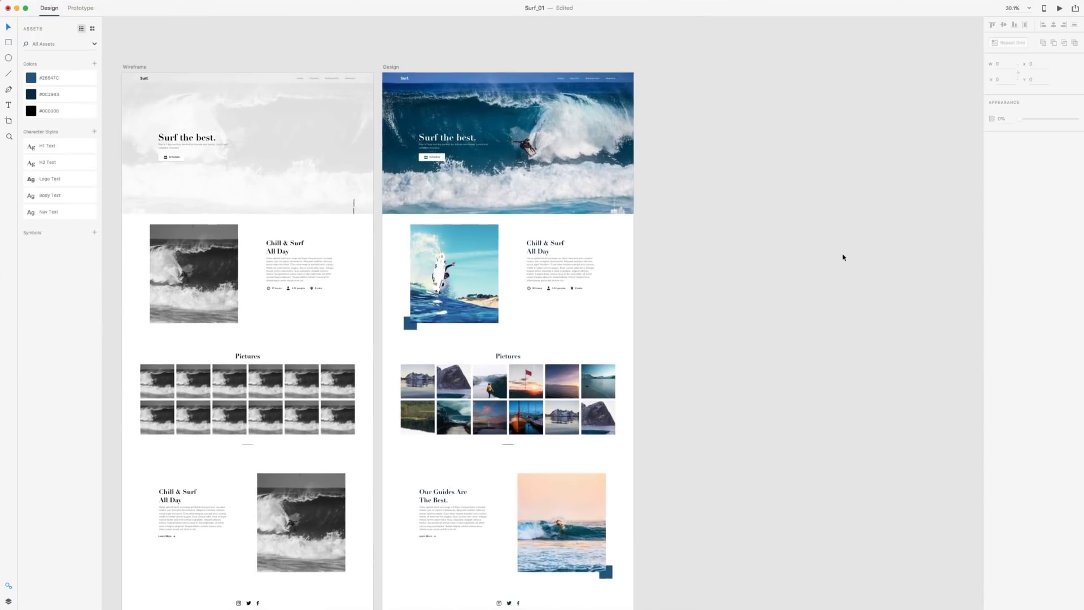